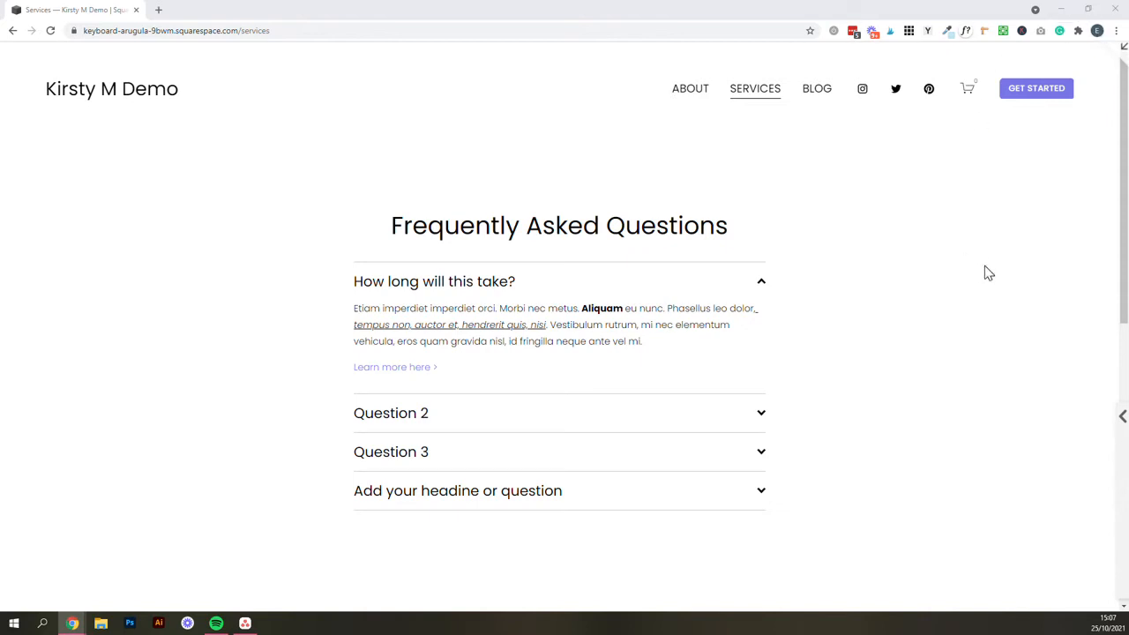
Step: Examine how the Lifetime warranty, Built to last and 10 colours items in the Features accordion expand and collapse
scroll(1023, 260, "down", 6)
scroll(970, 270, "up", 2)
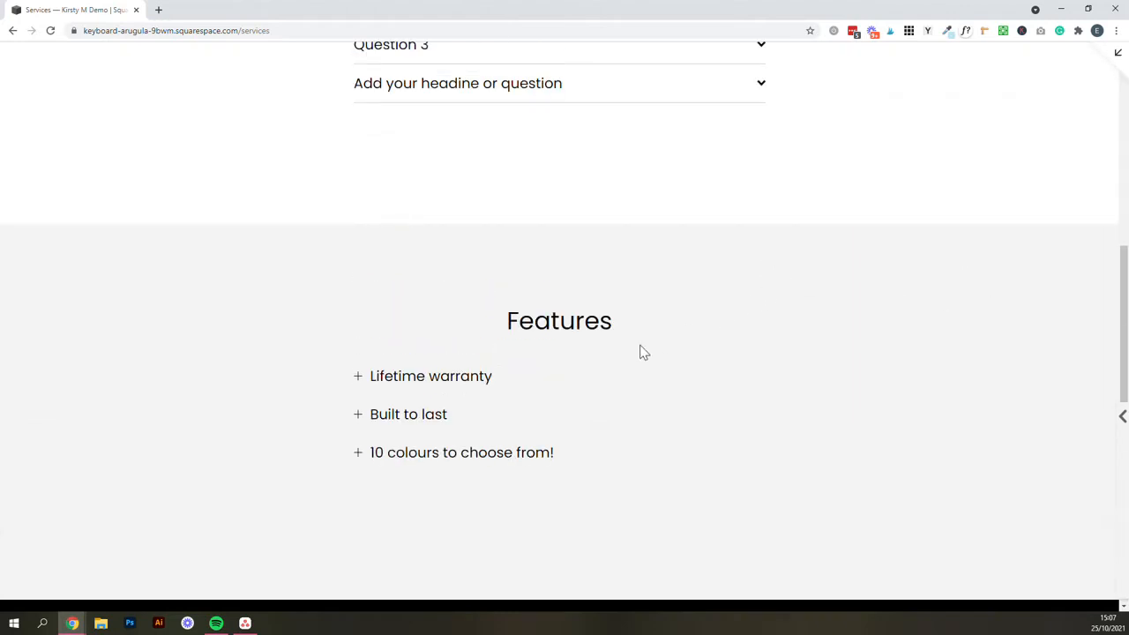
left_click(459, 381)
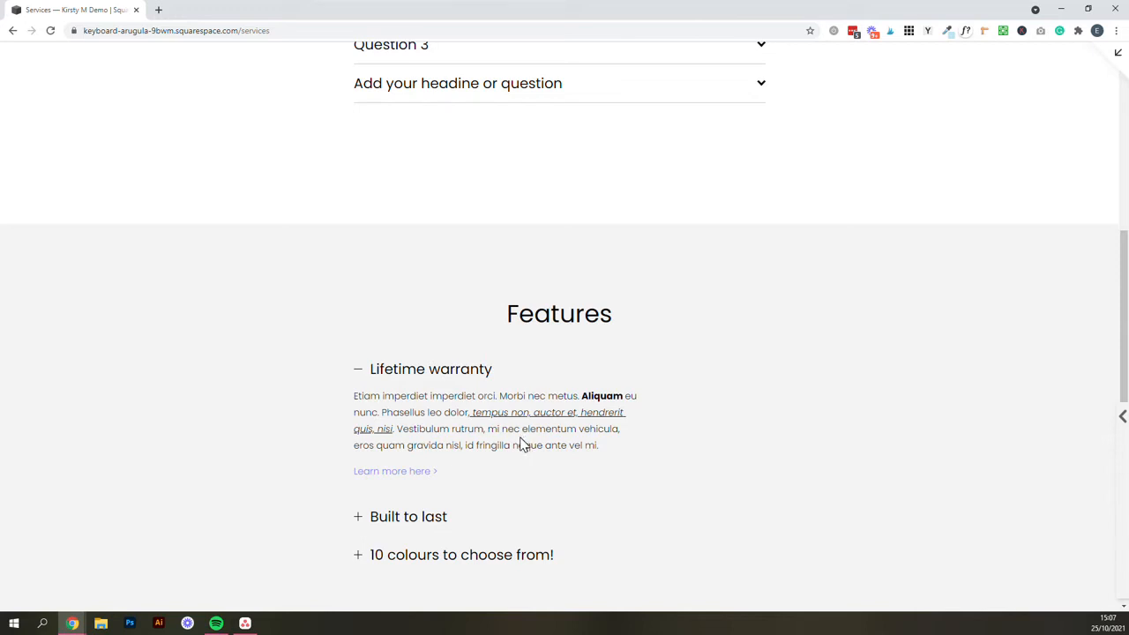
scroll(547, 420, "down", 1)
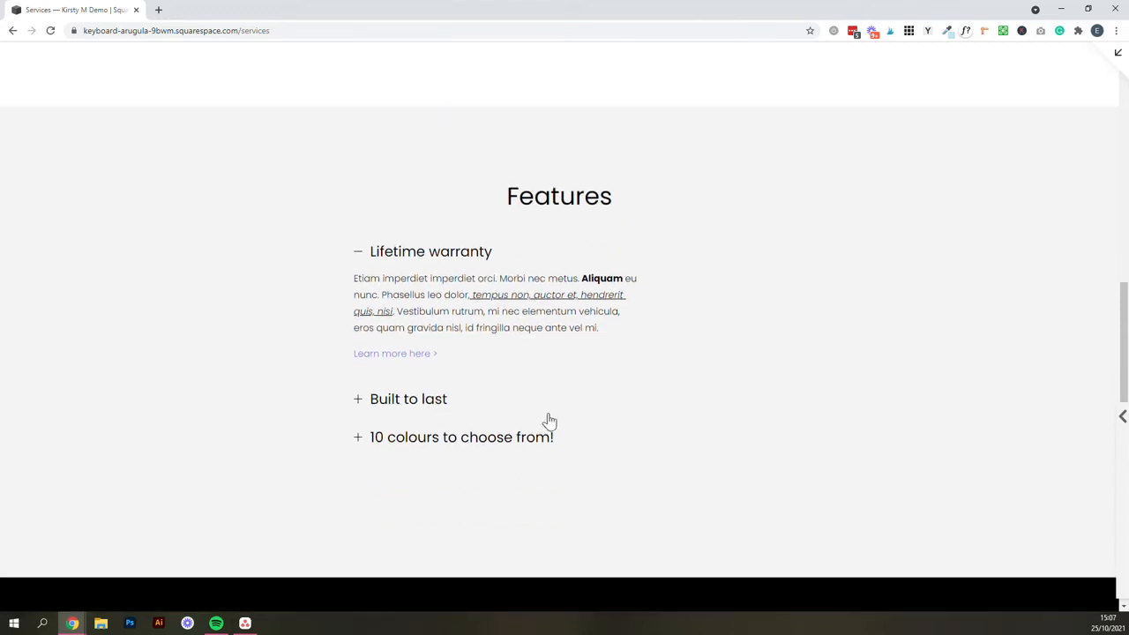
left_click(411, 409)
left_click(467, 485)
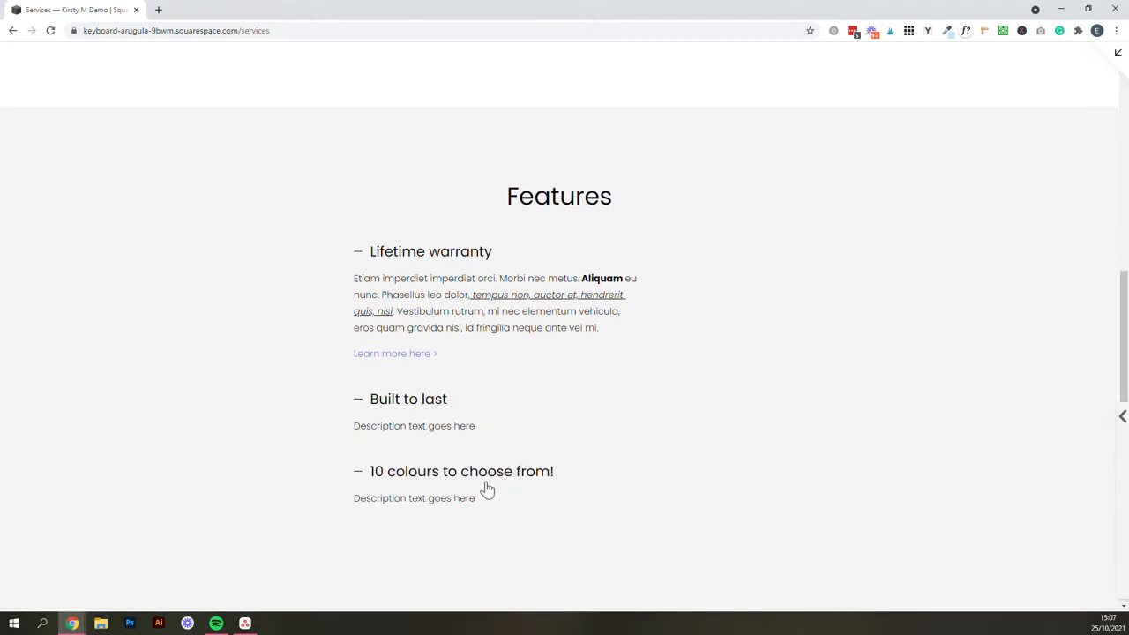
left_click(485, 487)
left_click(428, 408)
left_click(457, 256)
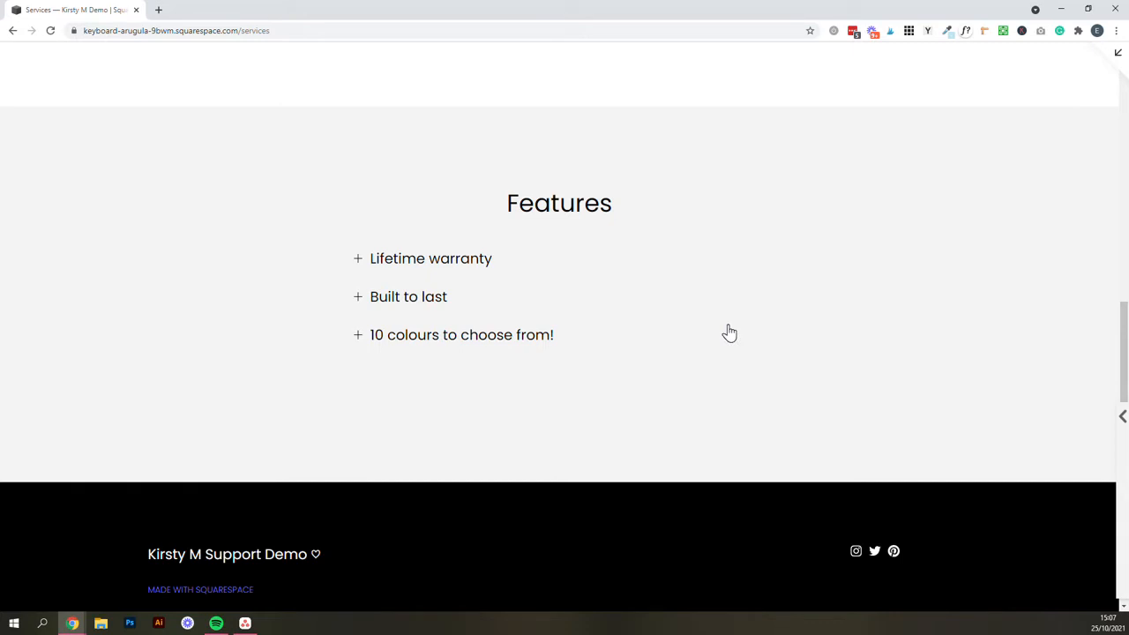
left_click(456, 258)
left_click(418, 406)
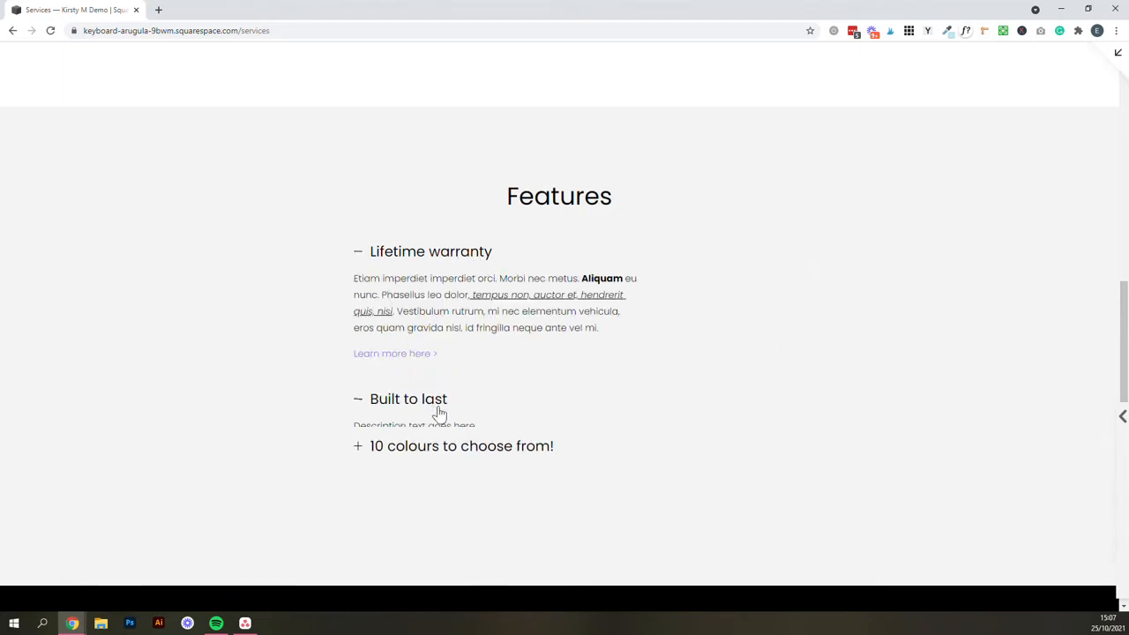
left_click(481, 471)
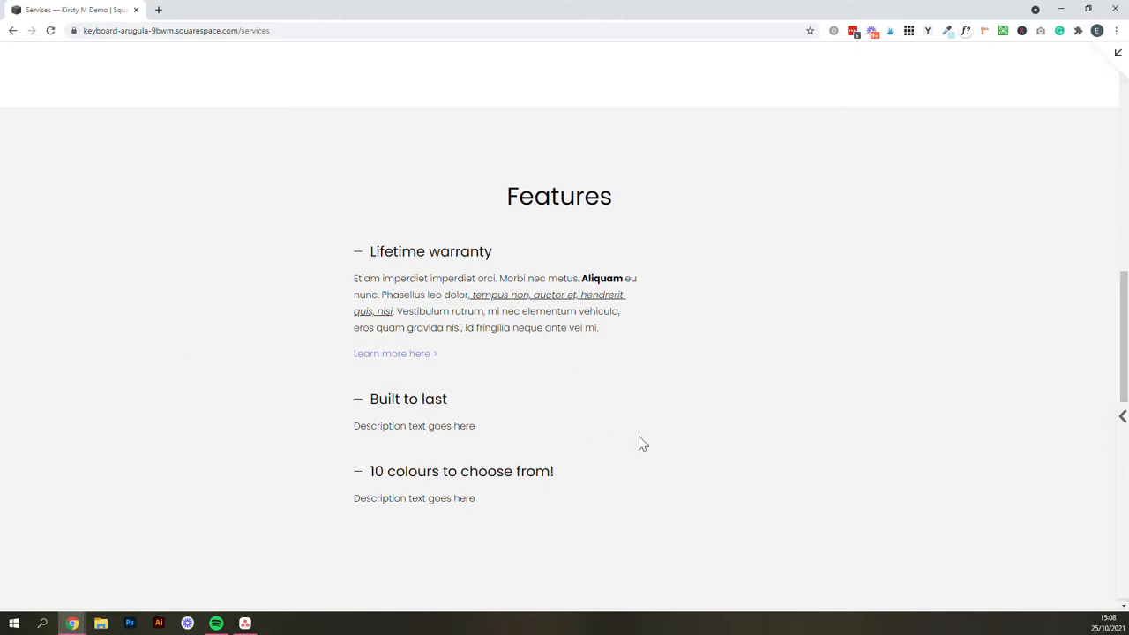
Step: Examine the Frequently Asked Questions accordion by expanding each of its questions in turn
scroll(686, 446, "up", 5)
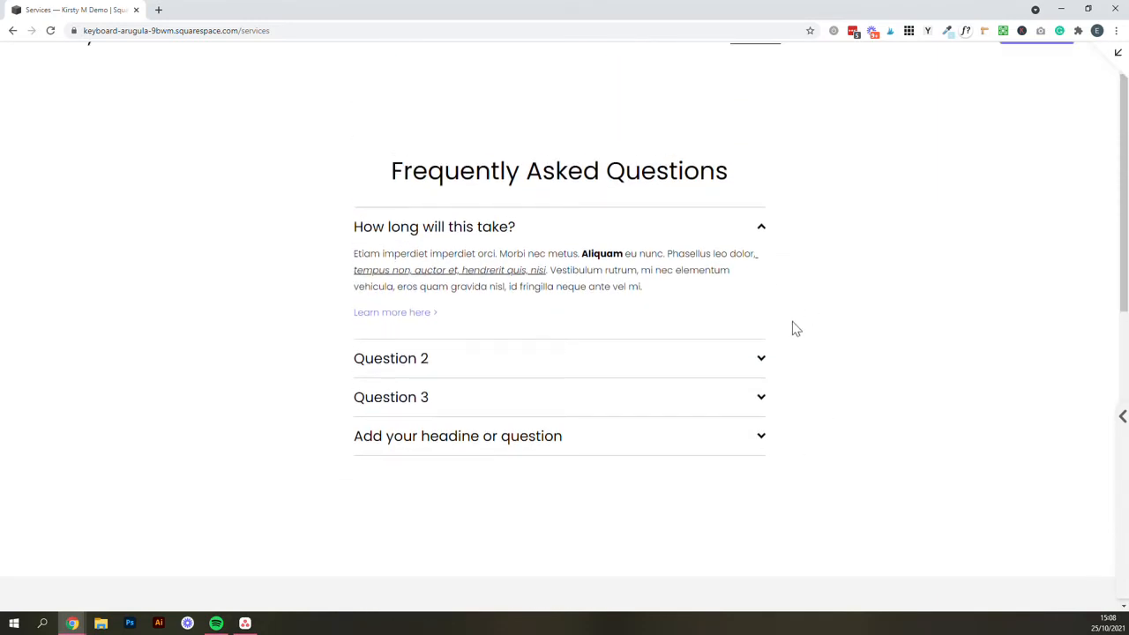
left_click(763, 368)
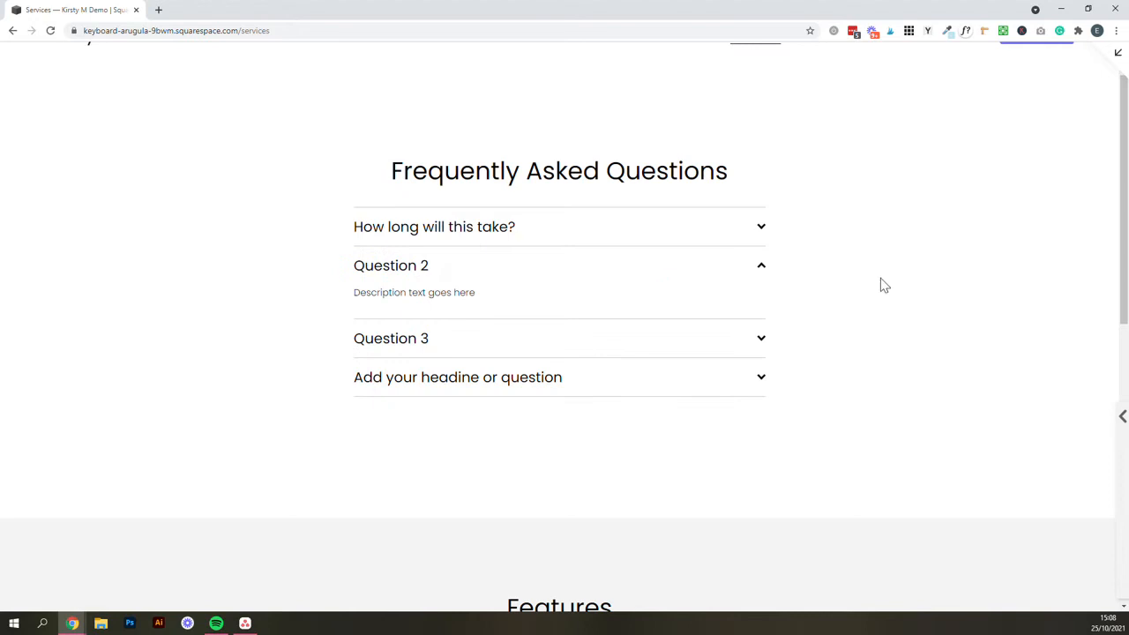
left_click(762, 341)
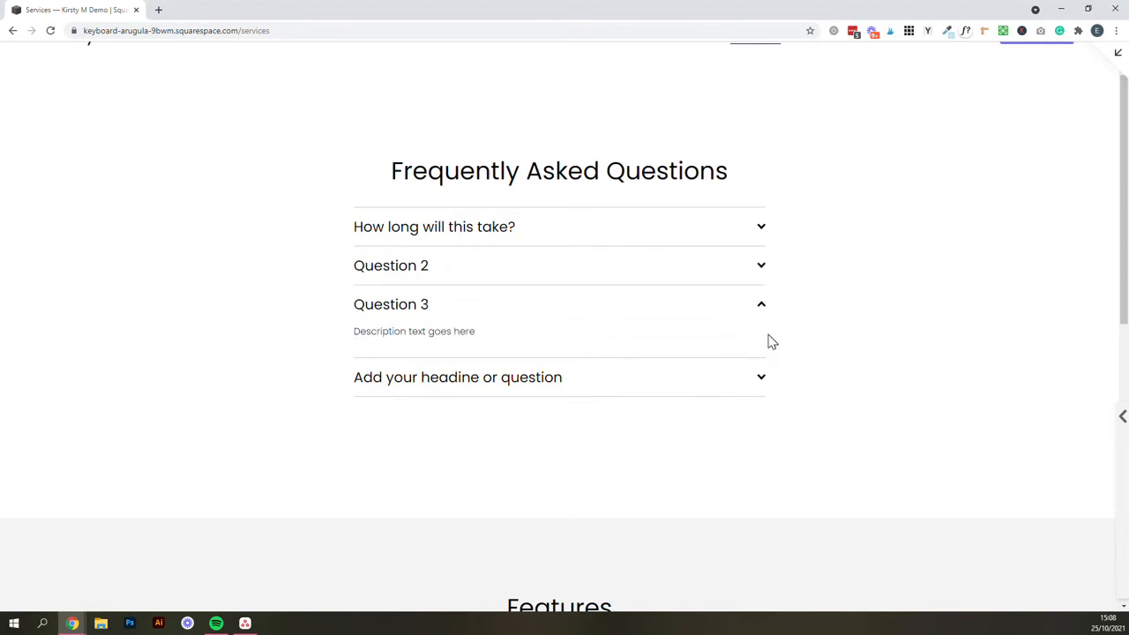
left_click(751, 382)
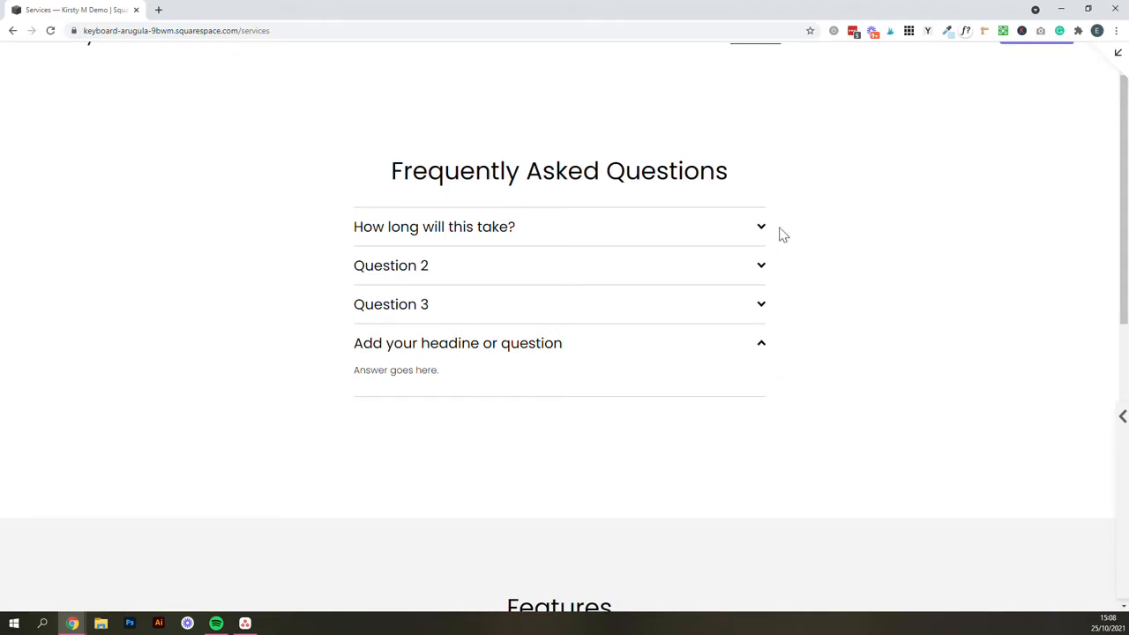
left_click(752, 239)
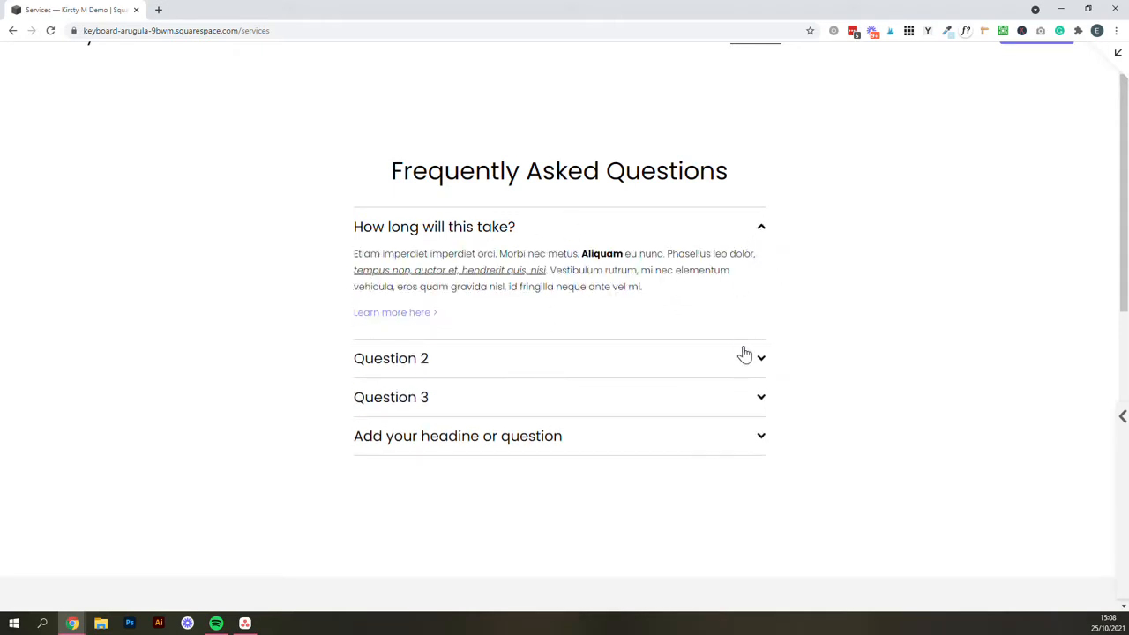
scroll(815, 373, "up", 1)
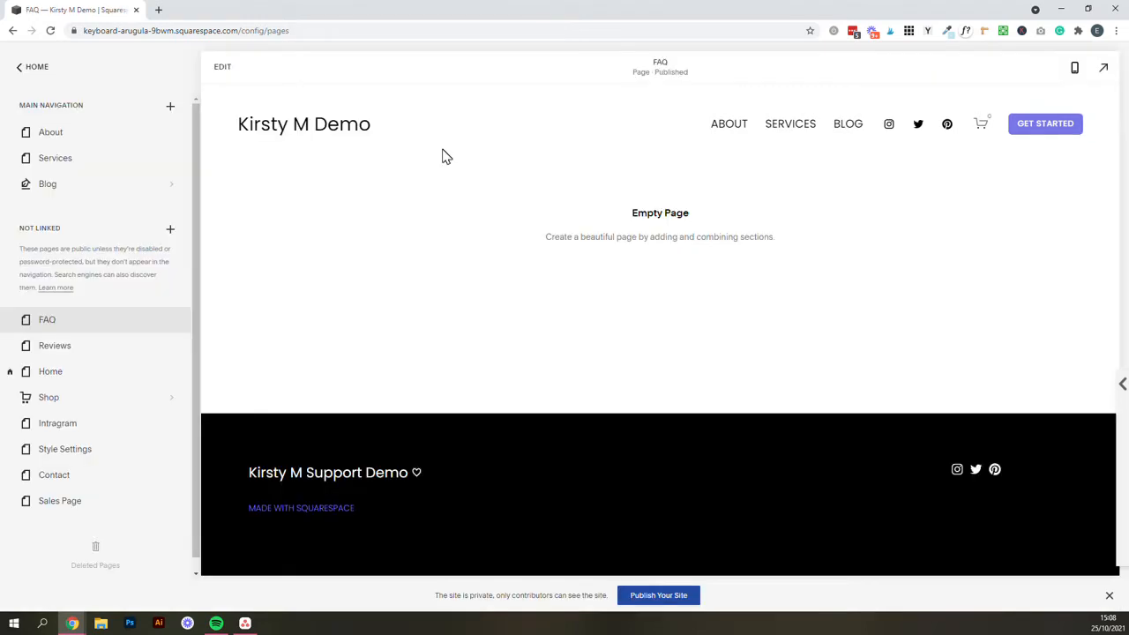
Step: Open the FAQ page for editing and add a blank section
left_click(227, 69)
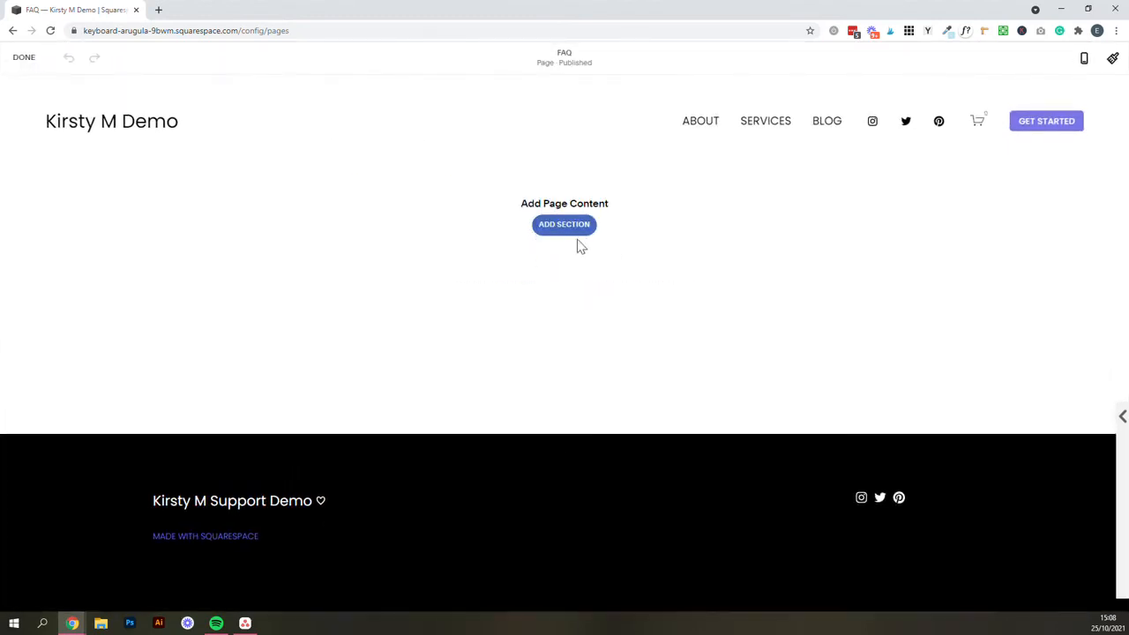
left_click(573, 236)
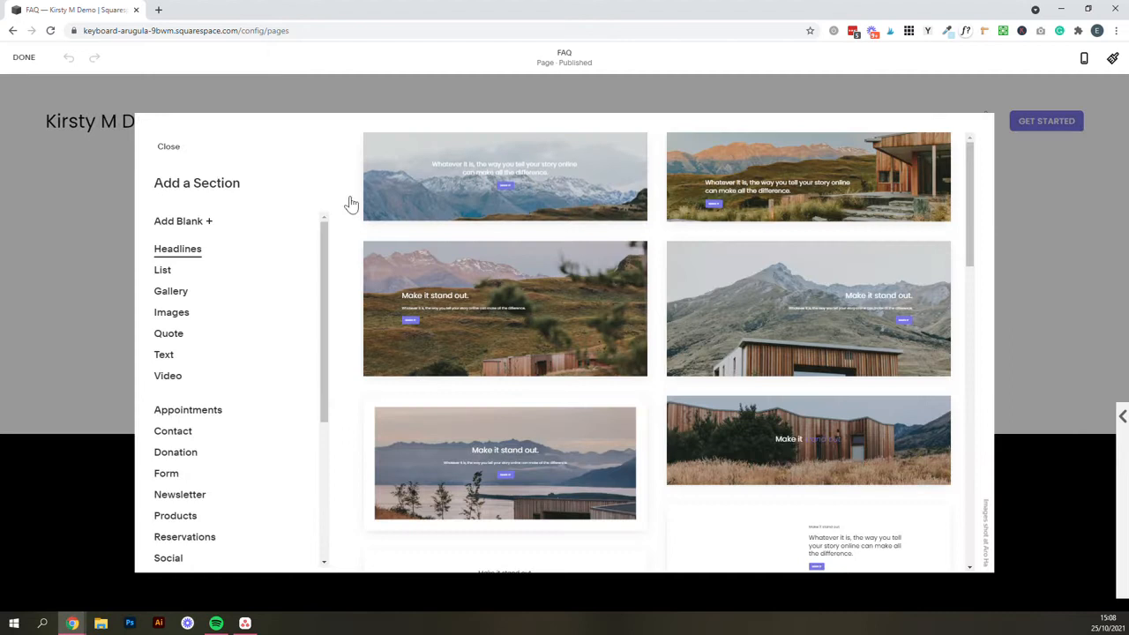
left_click(192, 222)
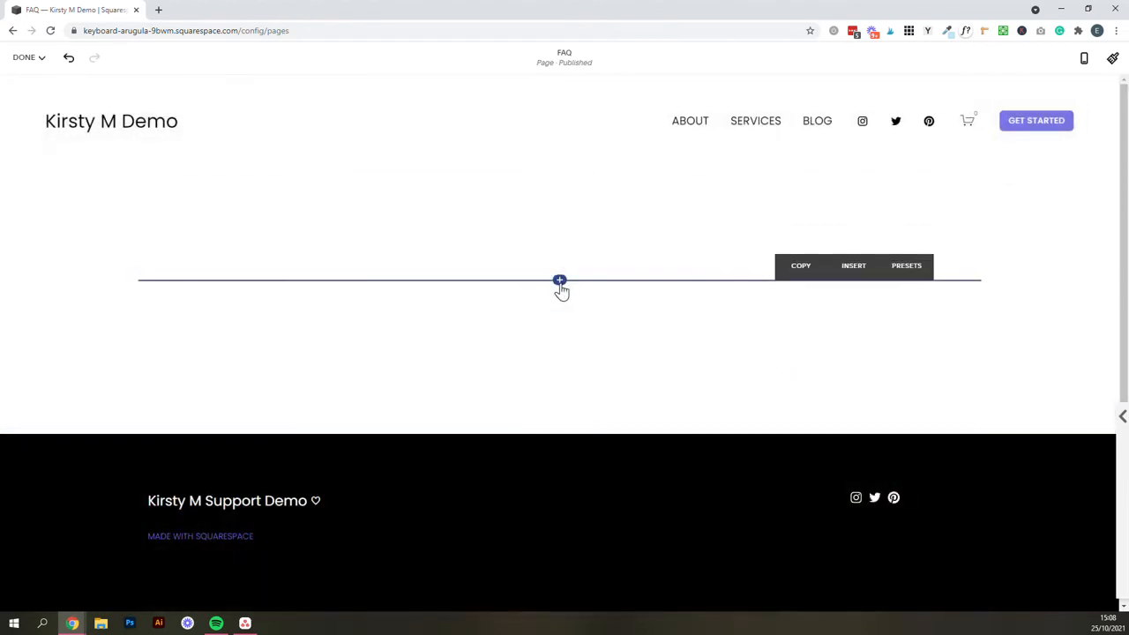
Step: Insert an Accordion block into the blank section and save the FAQ page
left_click(559, 281)
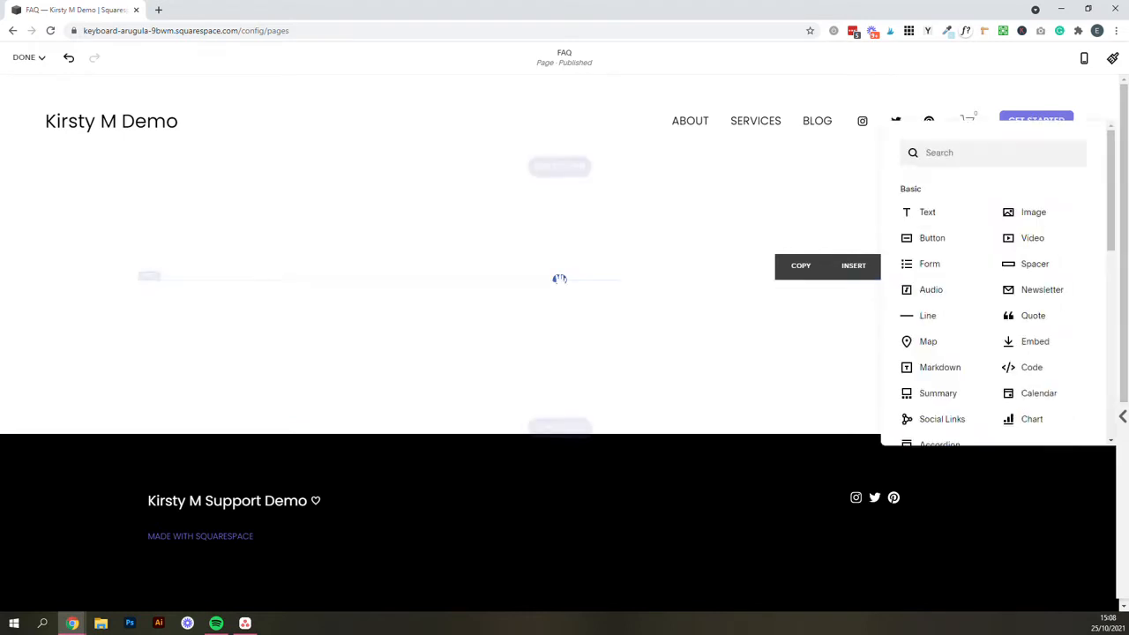
left_click(986, 153)
type("acc")
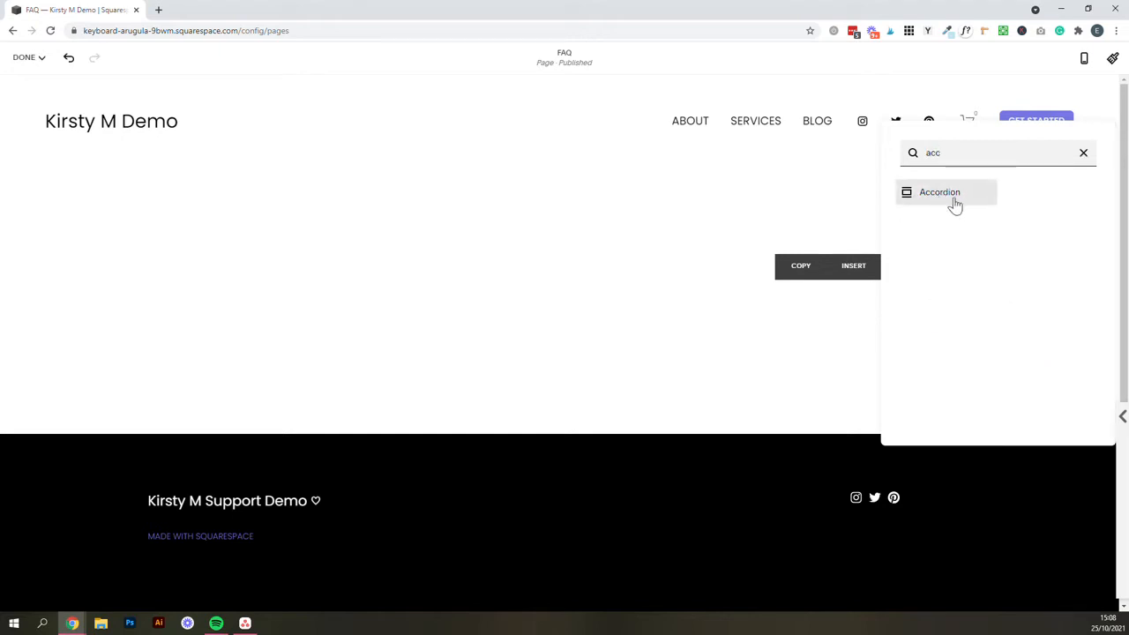
left_click(952, 200)
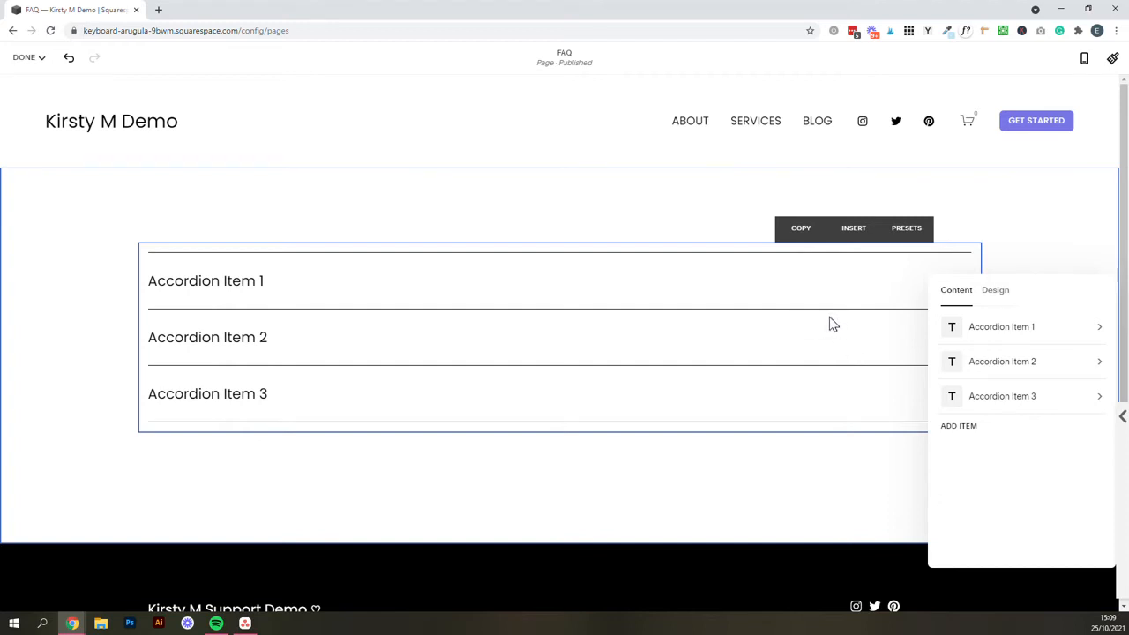
left_click(1012, 223)
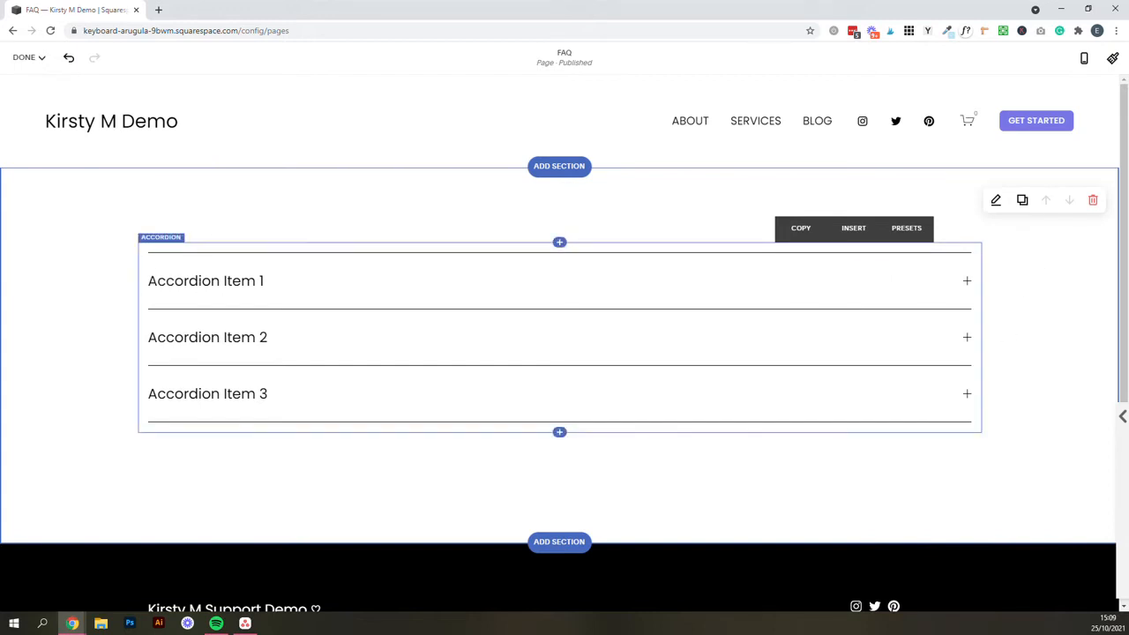
left_click(29, 58)
left_click(30, 69)
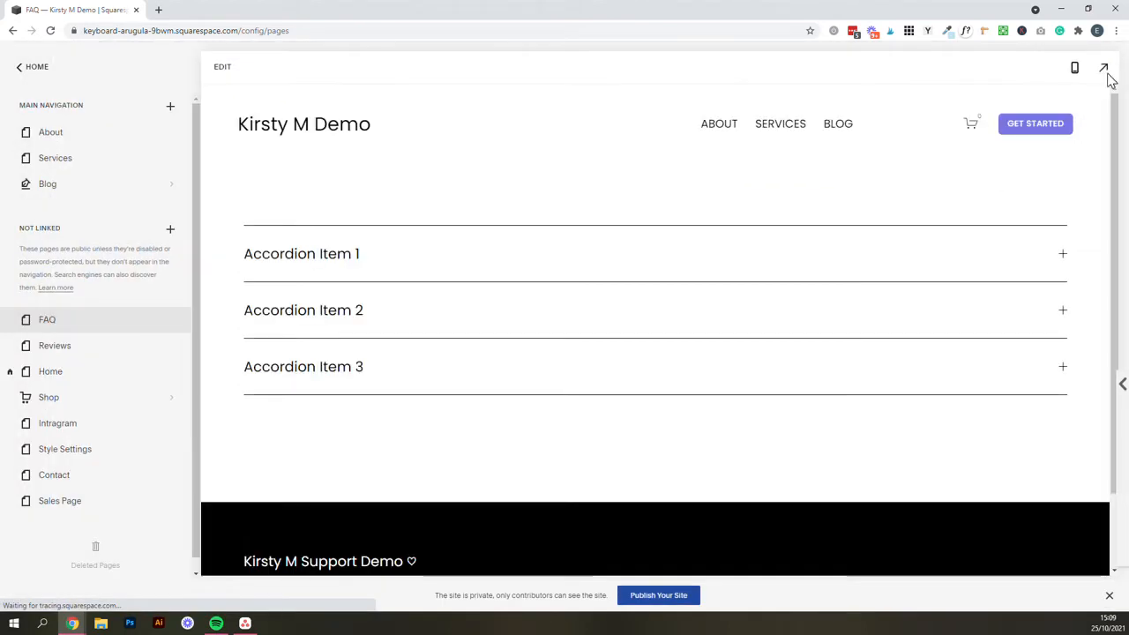
Step: Preview the FAQ page full screen, expand the three accordion items in turn, and return to the page manager
left_click(1103, 69)
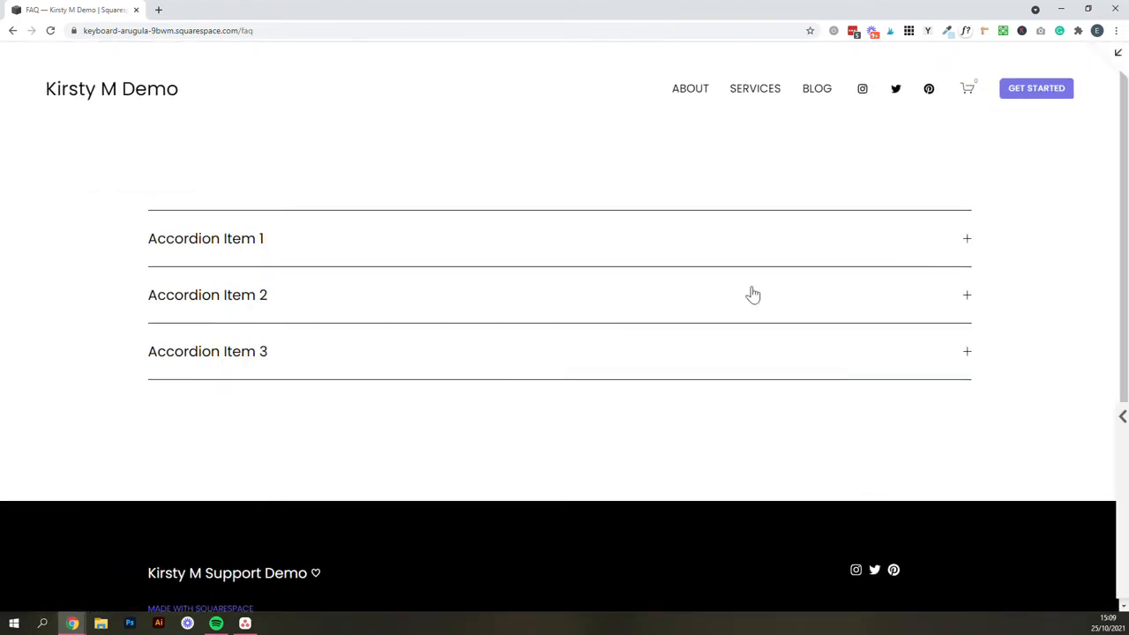
left_click(967, 243)
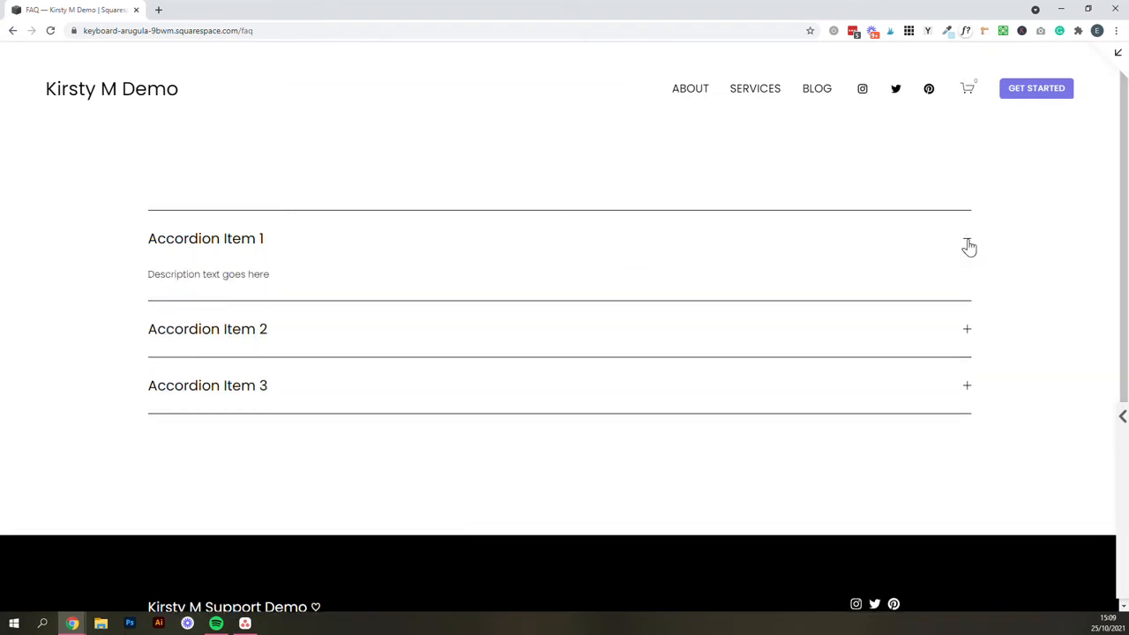
left_click(965, 335)
left_click(968, 388)
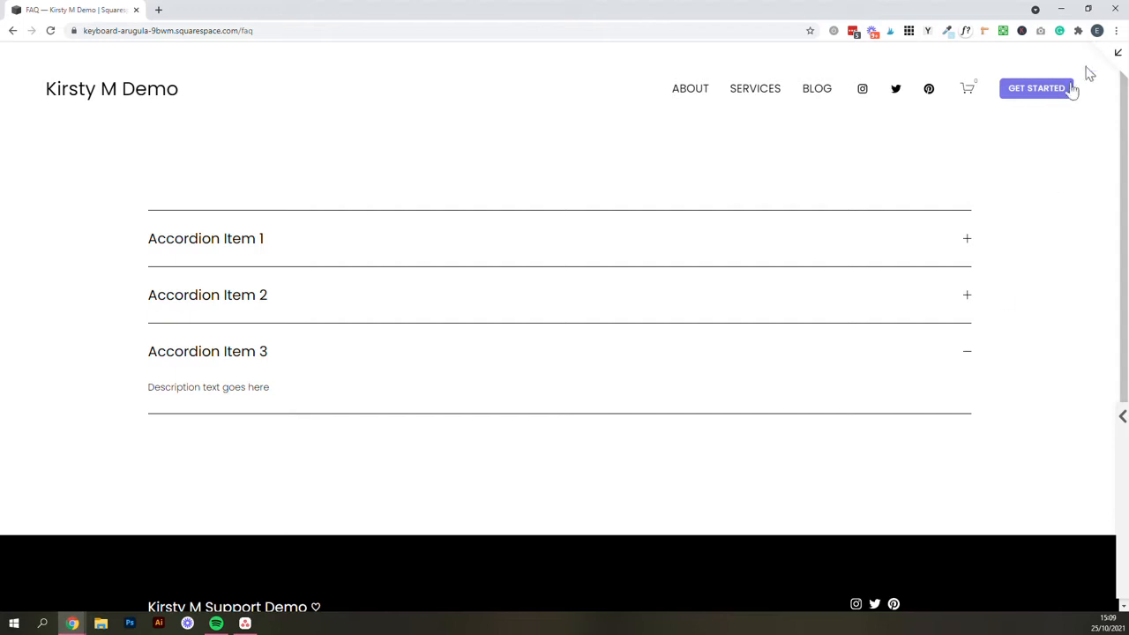
left_click(1116, 58)
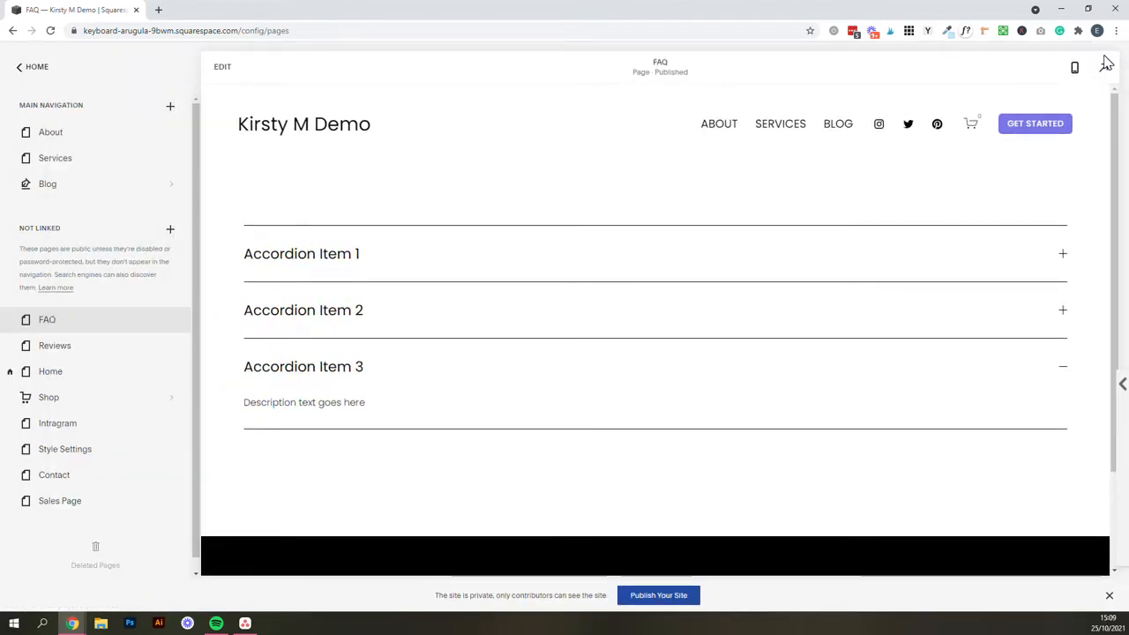
Step: Reopen the accordion block for editing and set the first item's title to "Question 1?"
left_click(224, 67)
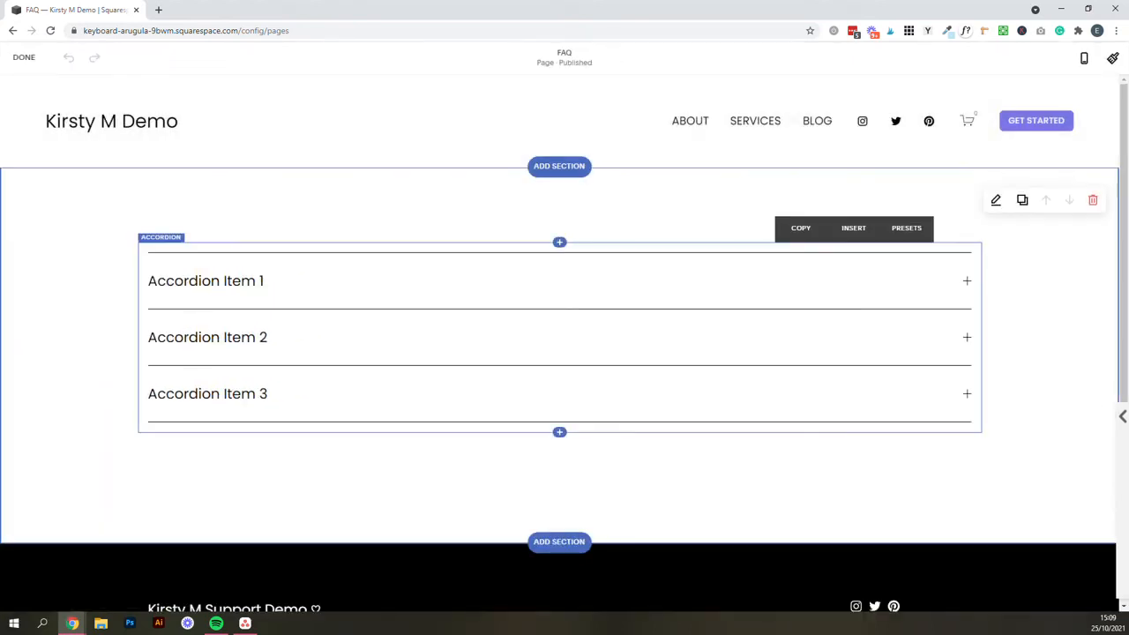
left_click(559, 336)
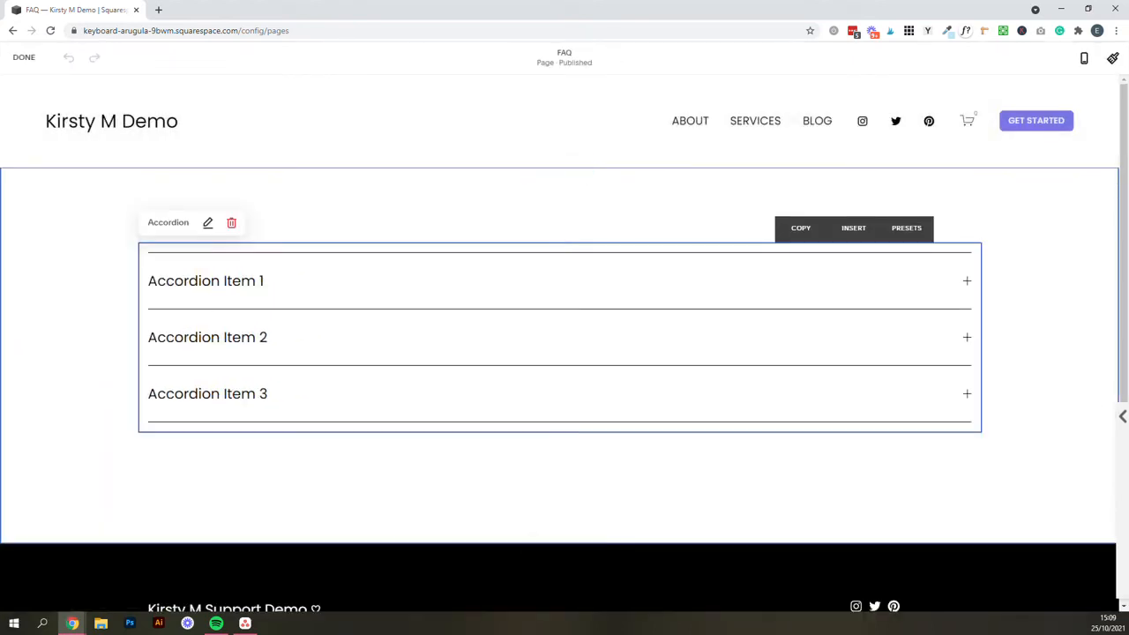
left_click(209, 224)
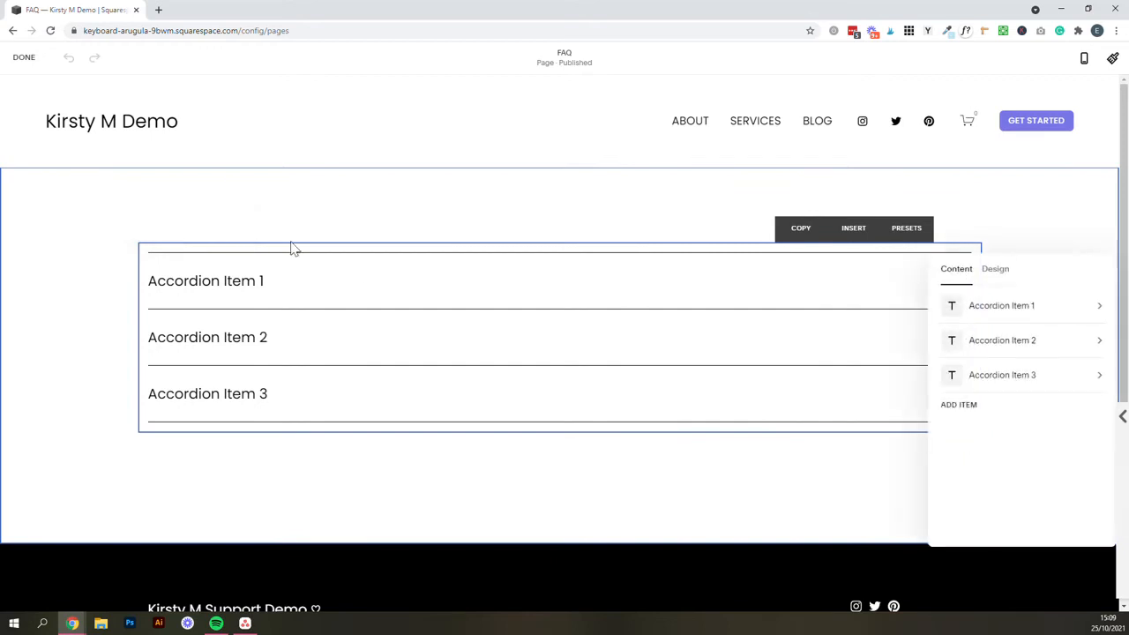
left_click(1030, 311)
left_click_drag(1014, 317, 919, 315)
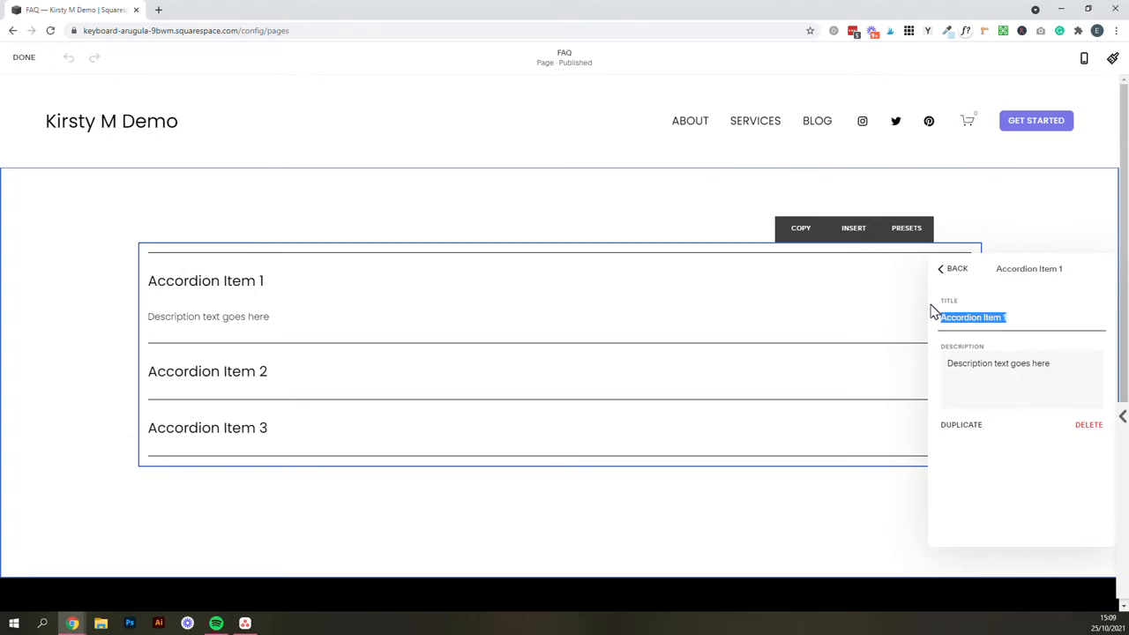
type("Question 1")
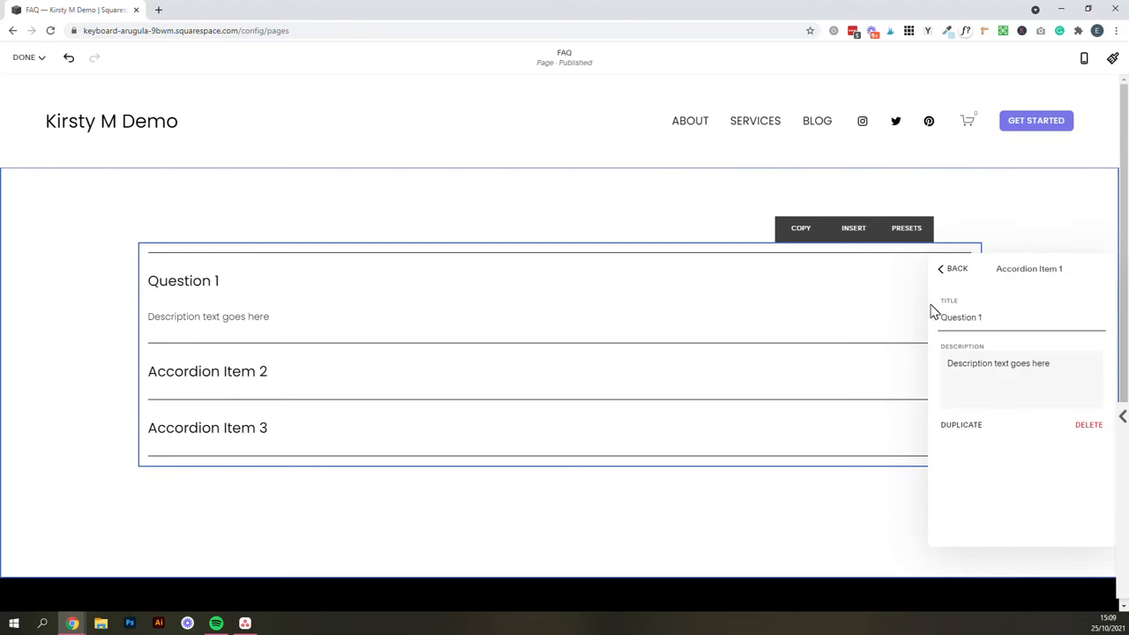
type("?")
Step: Replace the first accordion item's description with a placeholder paragraph beginning "Nunc egestas, augue at pellentesque laoreet"
left_click_drag(1051, 363, 937, 367)
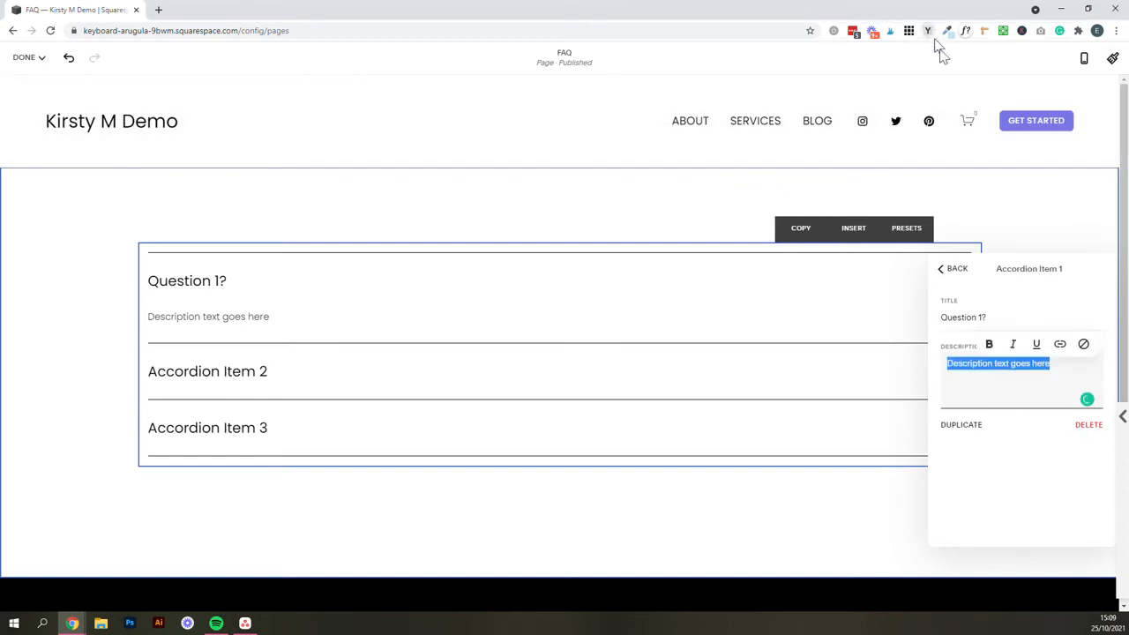
left_click(927, 31)
key("Escape")
type("Nunc egestas, augue at pellentesque laoreet, felis eros vehicula leo, at malesuada velit leo quis pede. In hac habitasse platea dictumst. In enim justo, rhoncus ut, imperdiet a, venenatis vitae, justo. Maecenas egestas arcu quis ligula mattis placerat.")
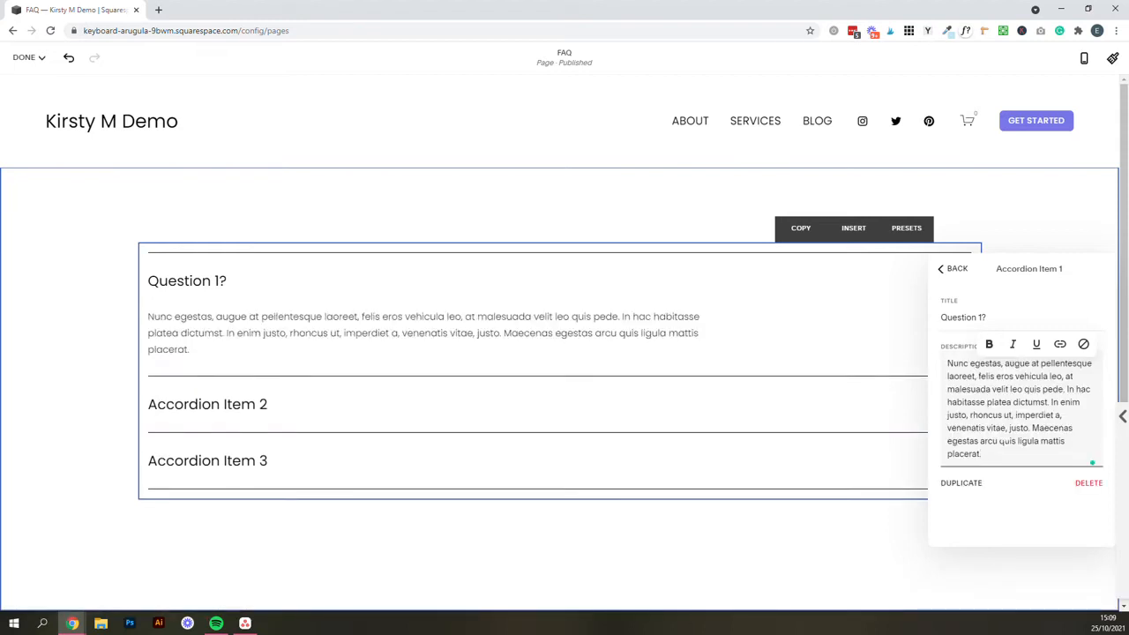
Step: Set the second accordion item's title to "Question 2"
left_click(960, 279)
left_click(1023, 343)
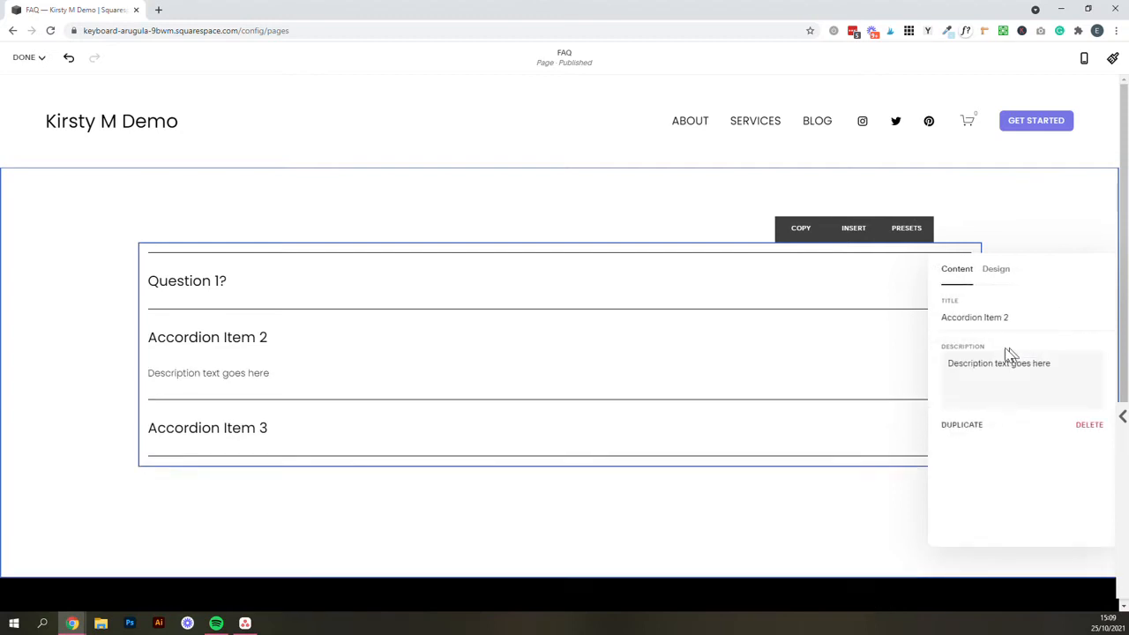
triple_click(974, 317)
type("Q")
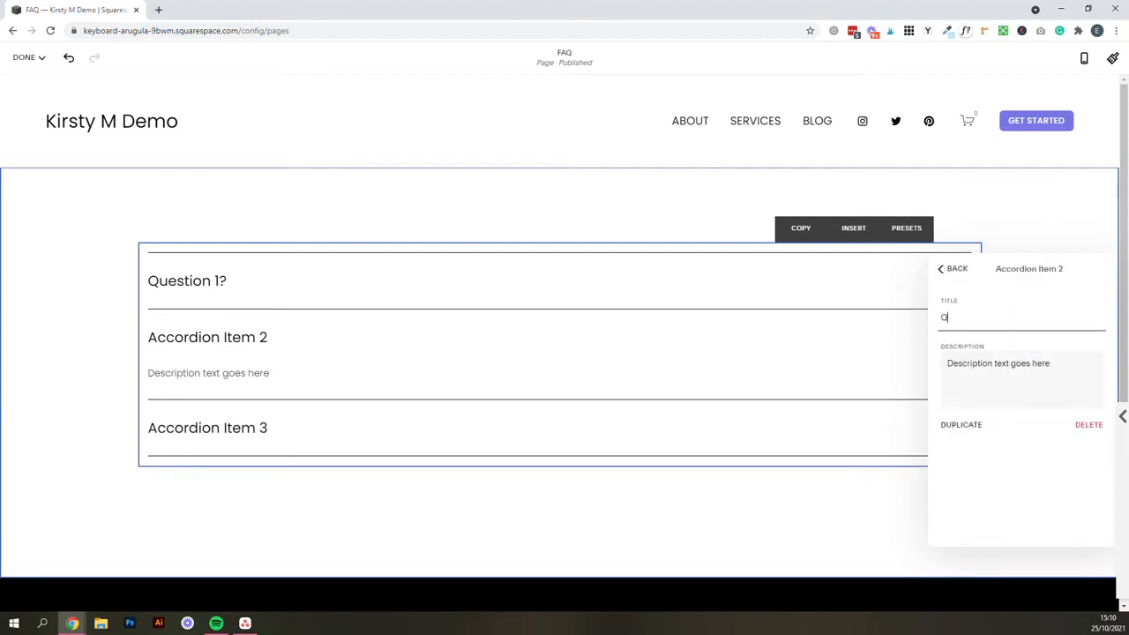
type("uestion 2")
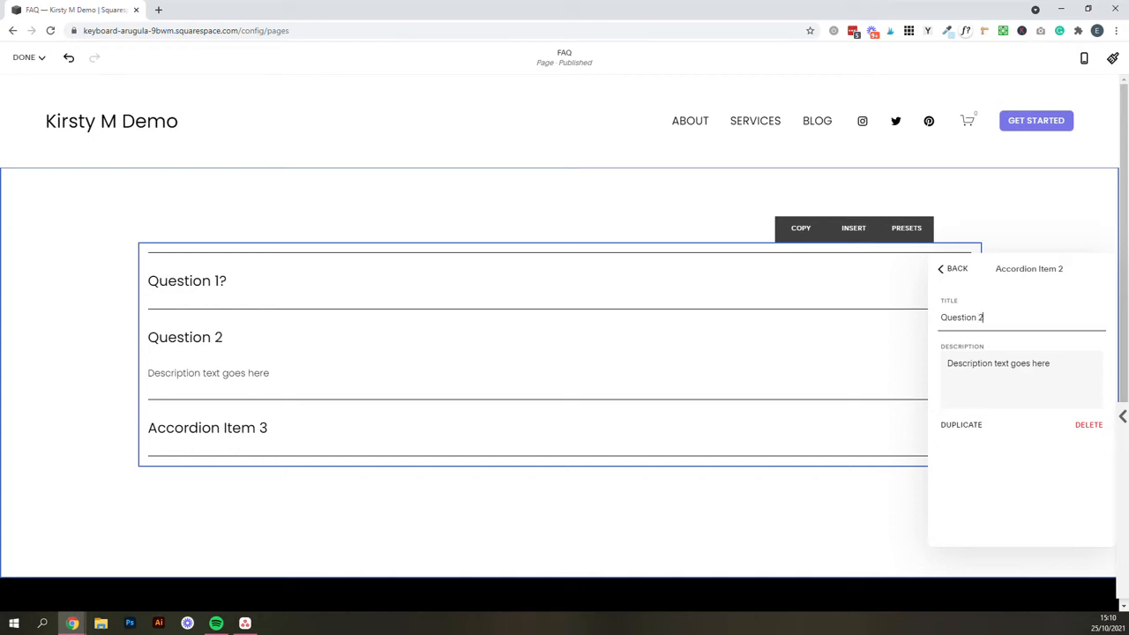
Step: Set the third accordion item's title to "Question 3" and return to the item list
left_click(955, 270)
left_click(1003, 378)
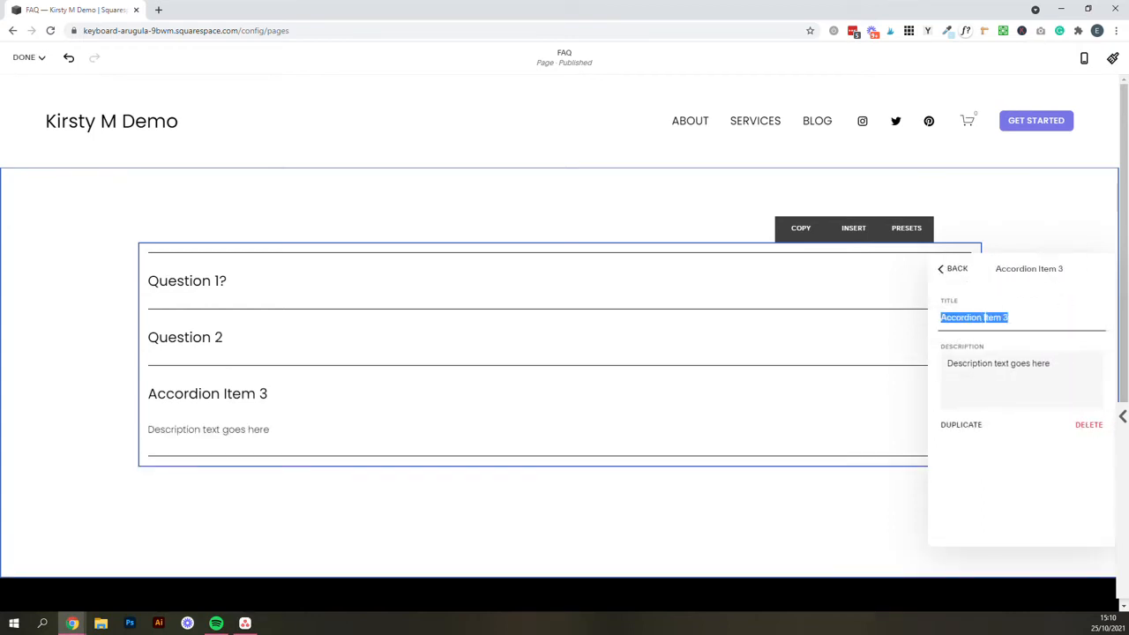
type("Question")
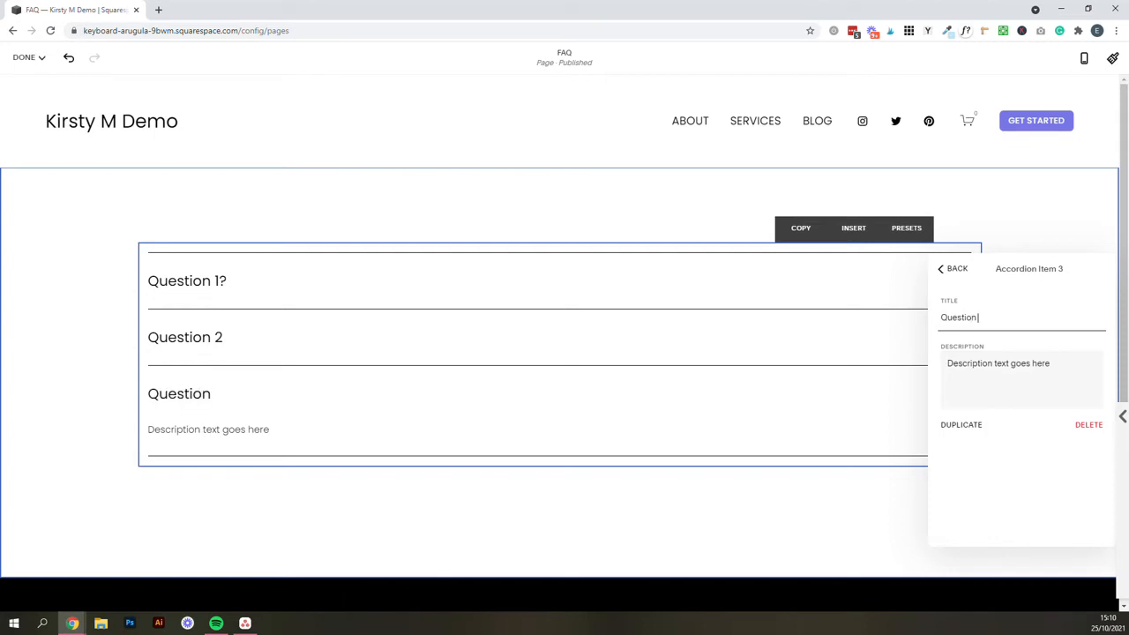
left_click(954, 268)
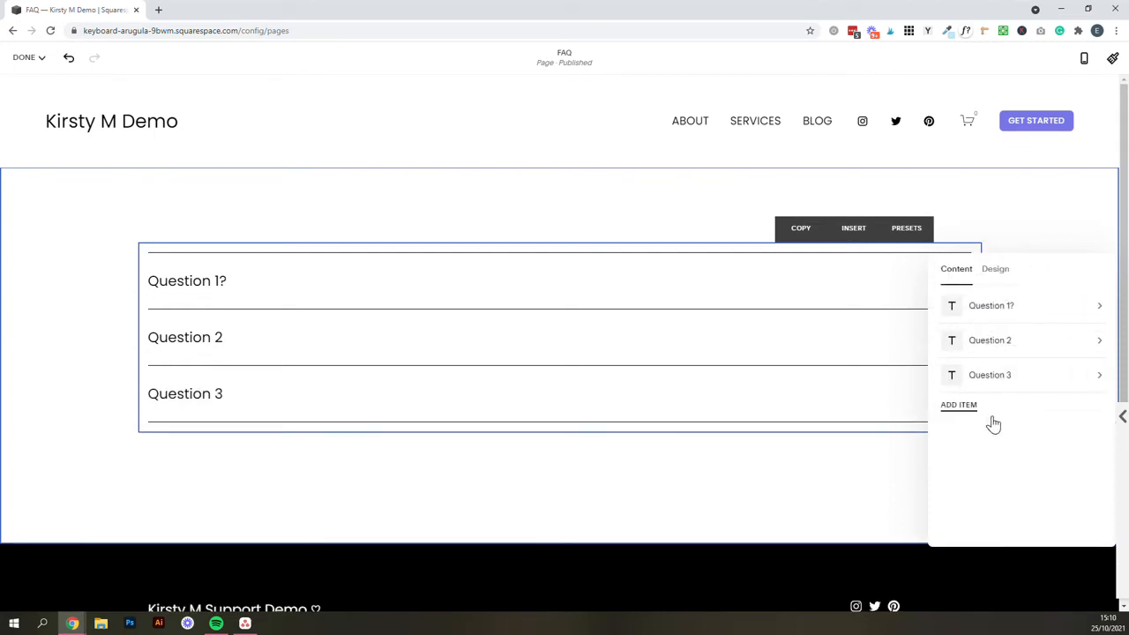
Step: Add a new item to the accordion and title it "Question 4"
left_click(960, 407)
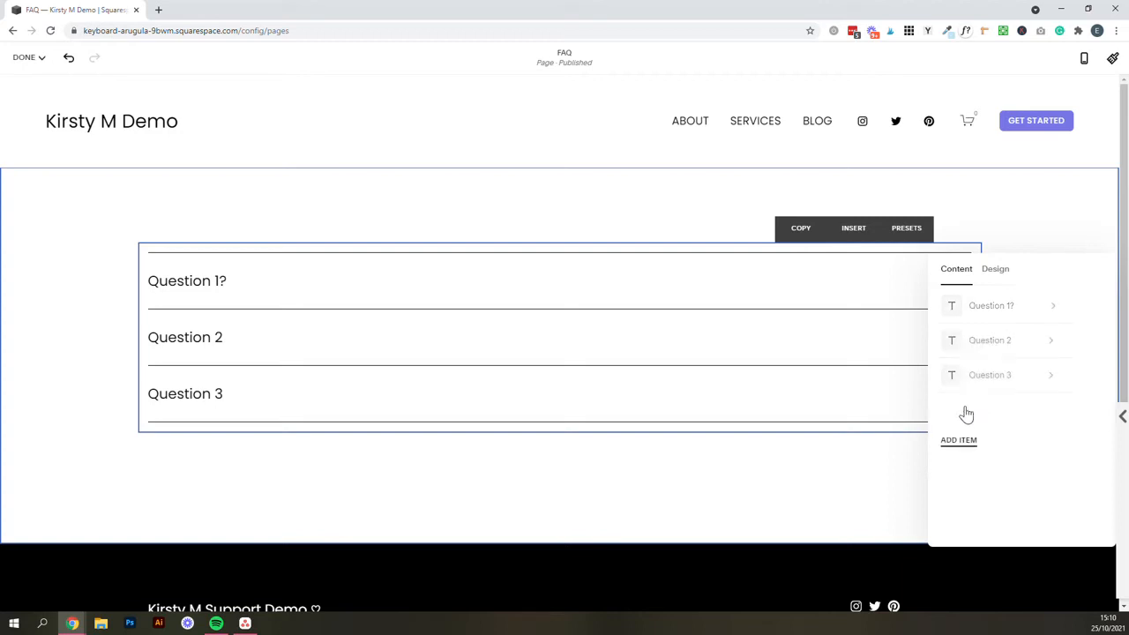
left_click(1015, 411)
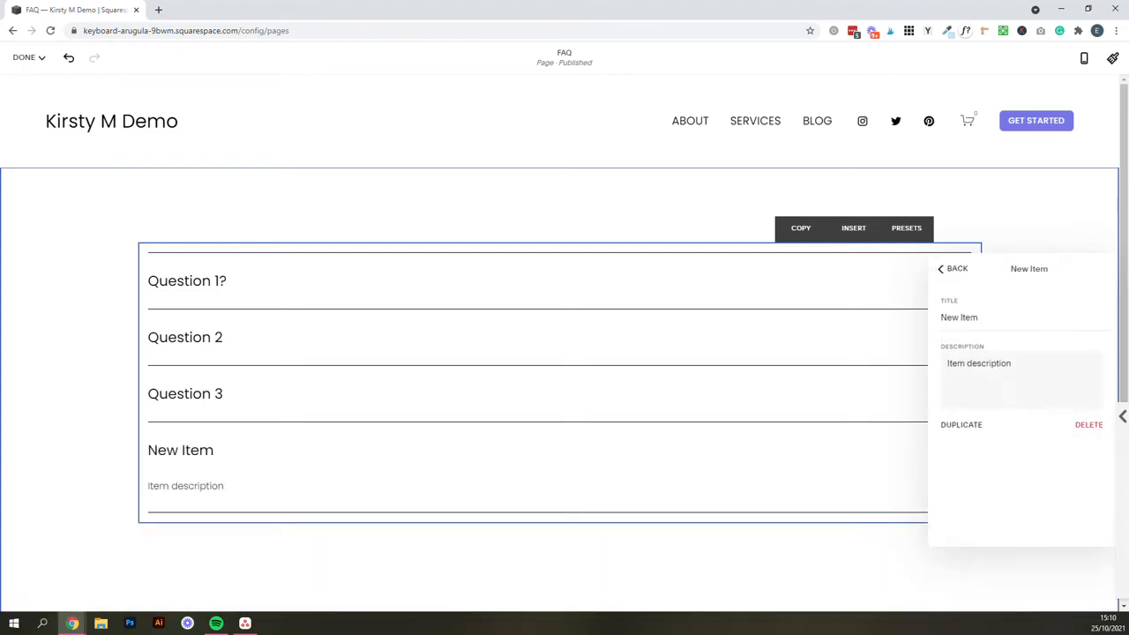
left_click_drag(981, 319, 939, 321)
type("Questio")
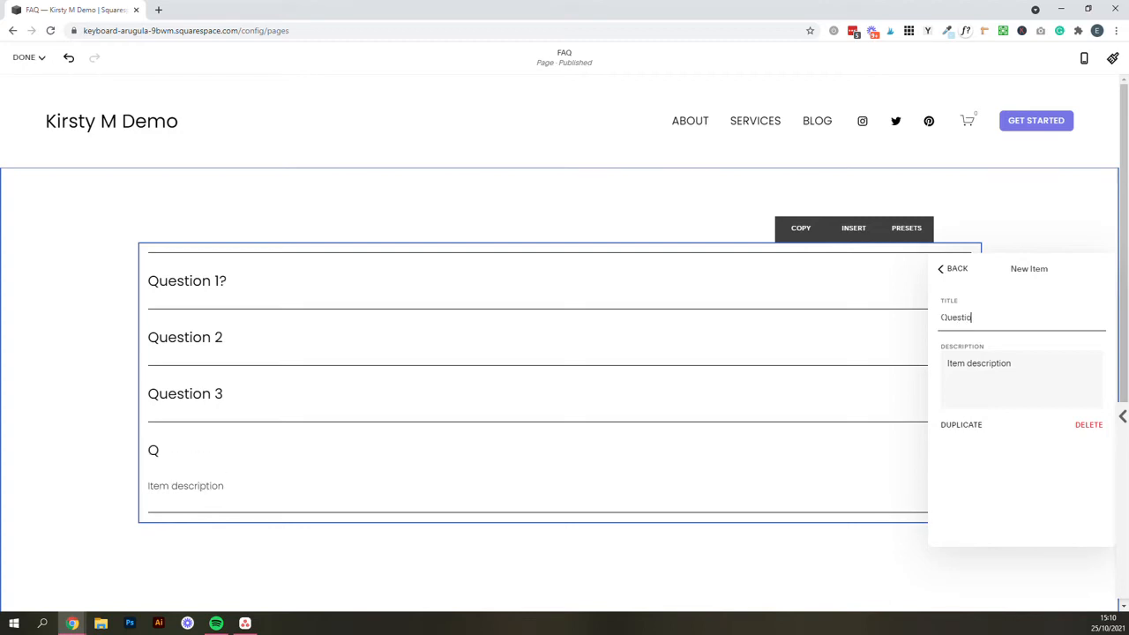
type("n")
key("Tab")
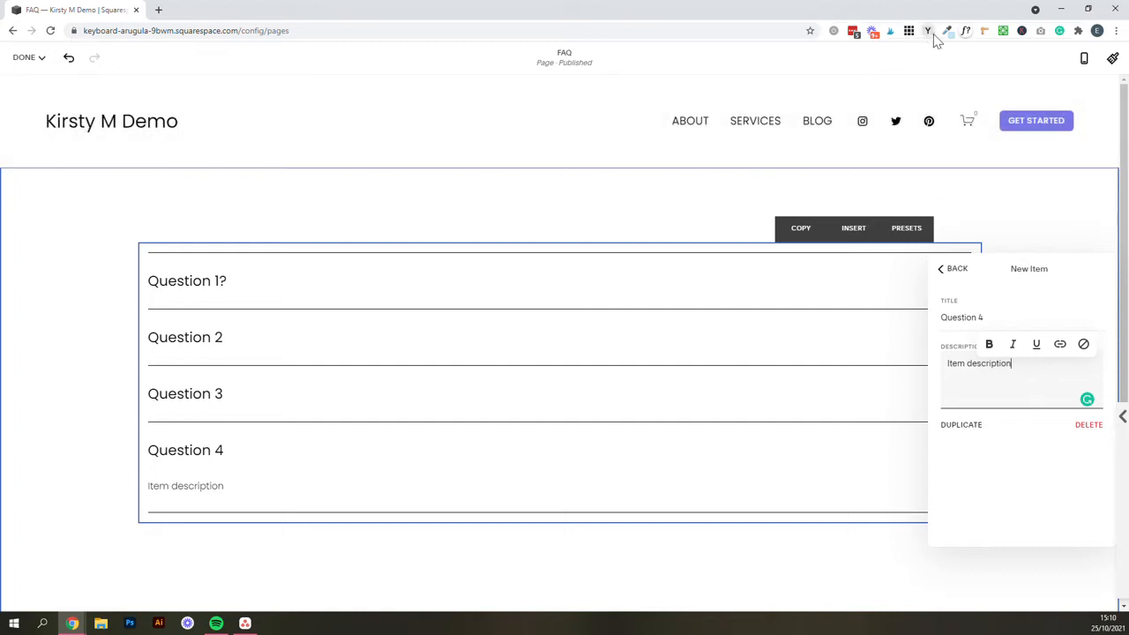
Step: Replace the Question 4 description with a placeholder paragraph beginning "Vivamus aliquet elit ac nisl"
left_click(927, 31)
left_click(1016, 365)
left_click_drag(1014, 365, 937, 370)
type("Vivamus aliquet elit ac nisl. Cras ultricies mi eu turpis hendrerit fringilla. Aenean imperdiet. Nunc nonummy metus. Pellentesque dapibus hendrerit tortor.")
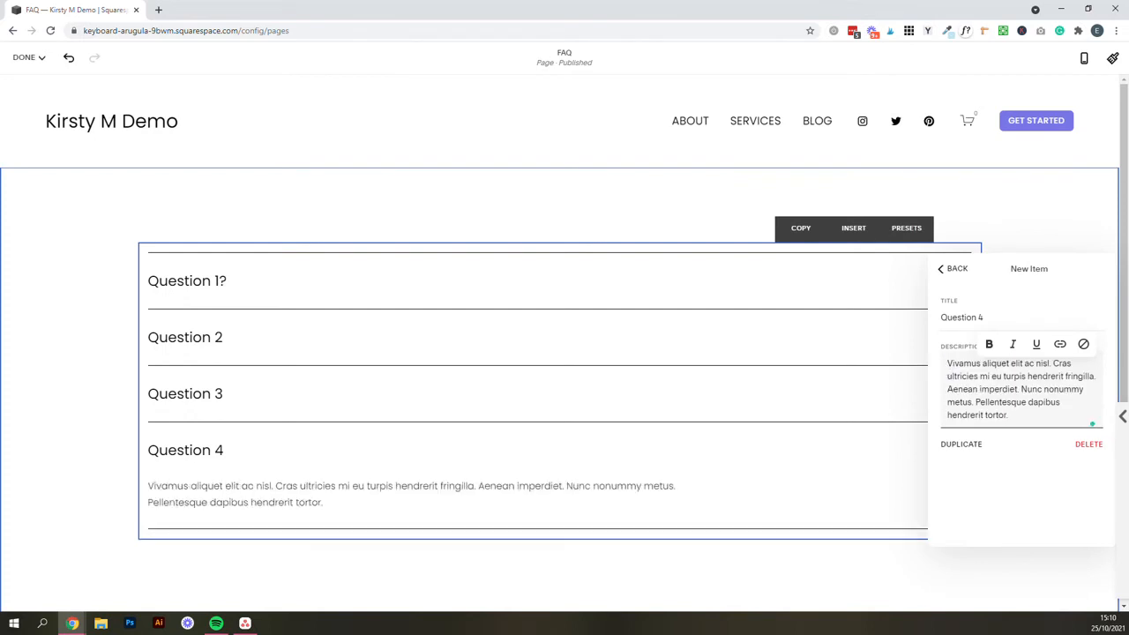
Step: Make the opening sentence "Vivamus aliquet elit ac nisl." bold in the Question 4 description, including its full stop
left_click_drag(1051, 364, 937, 368)
left_click(989, 344)
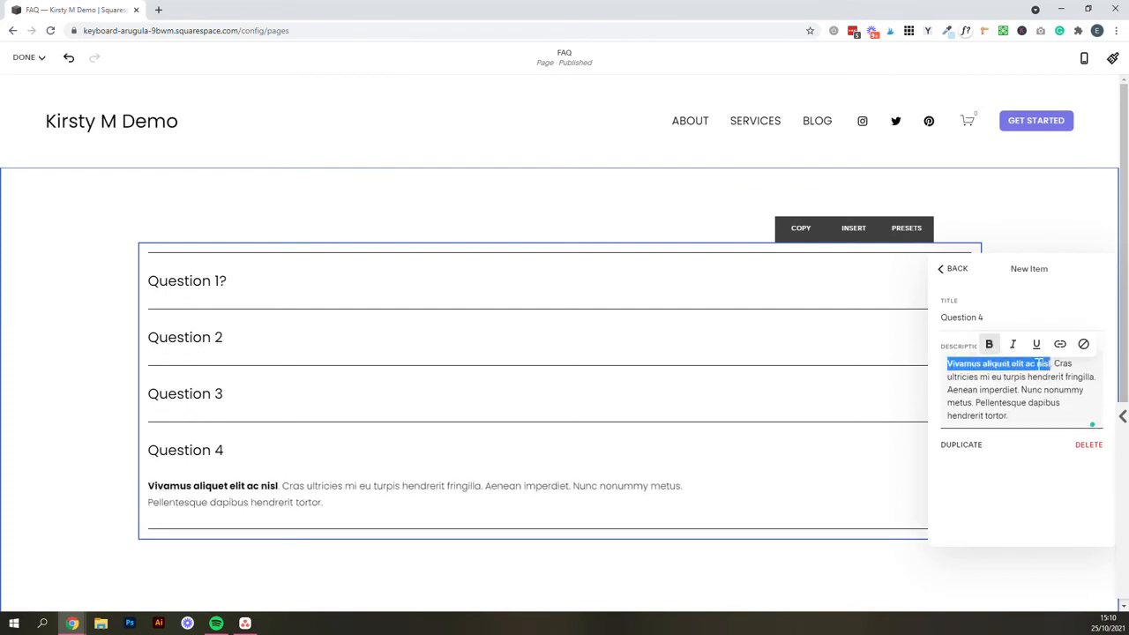
left_click_drag(1052, 364, 933, 367)
left_click(992, 345)
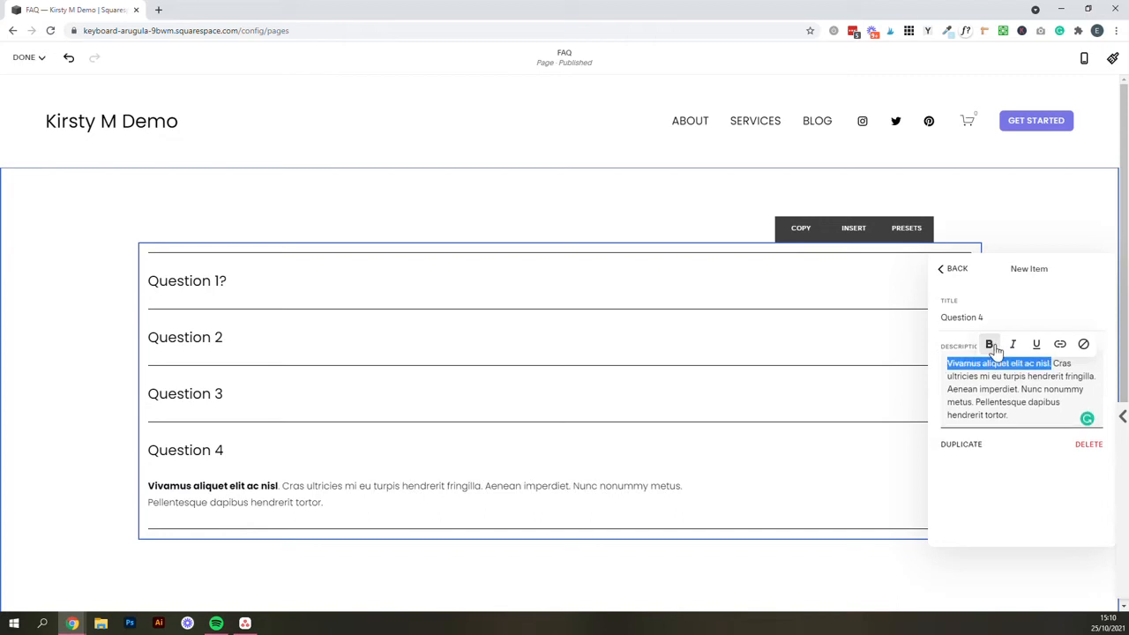
left_click(1029, 376)
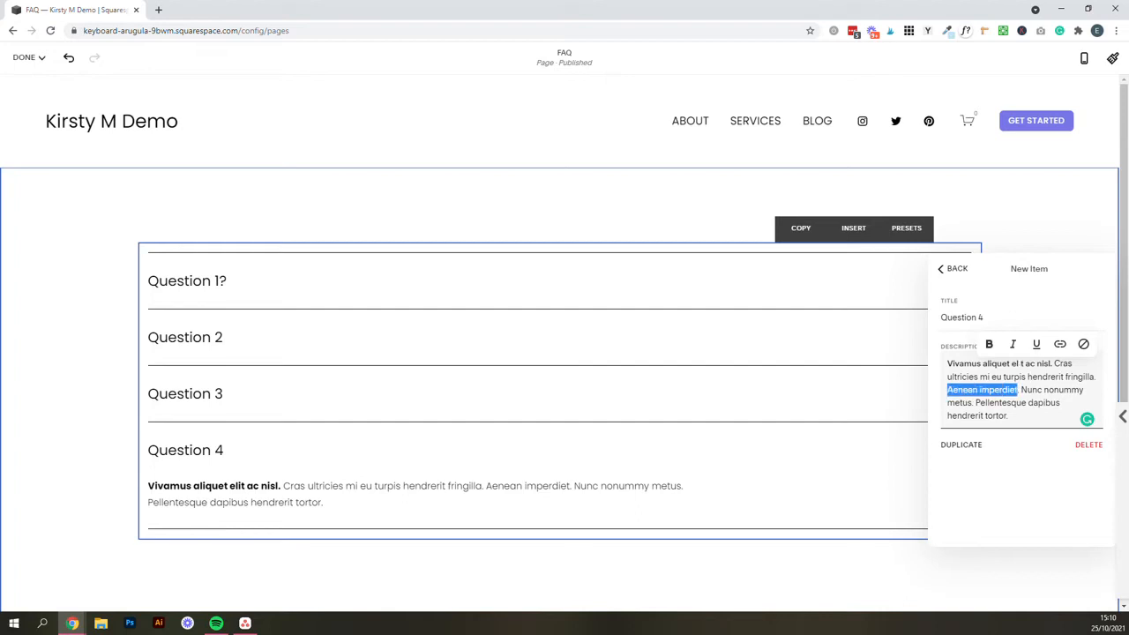
Step: Italicize and underline "Aenean imperdiet" in the Question 4 description
left_click(1014, 345)
left_click(1037, 343)
left_click(1006, 415)
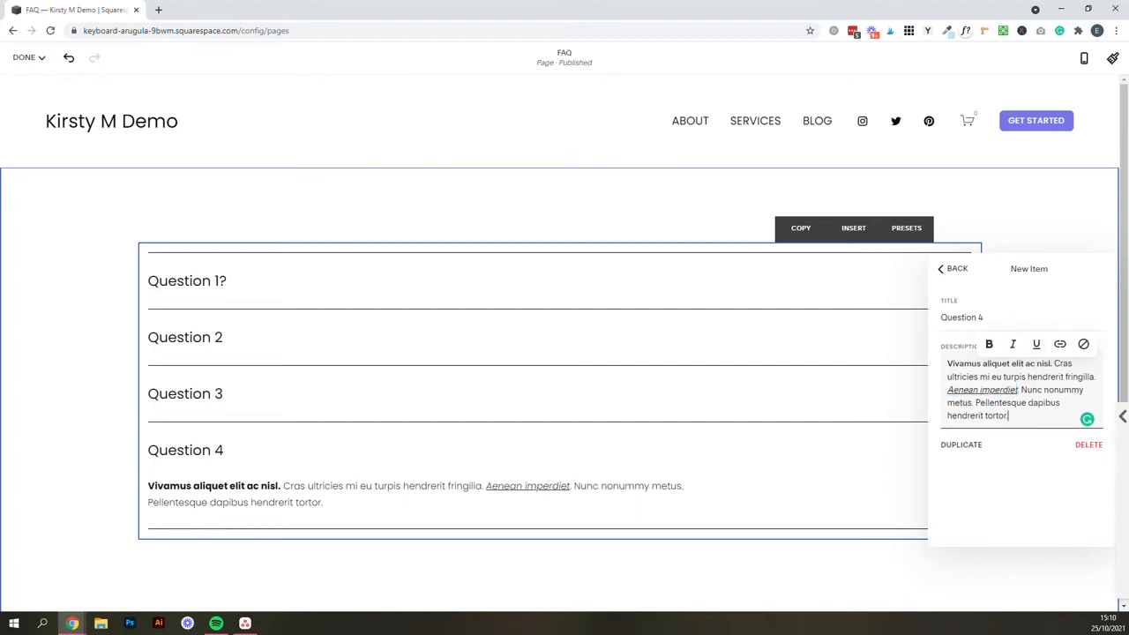
Step: Add a separate "Contact us >" line to the Question 4 description and link it to the /contact page
key("Return")
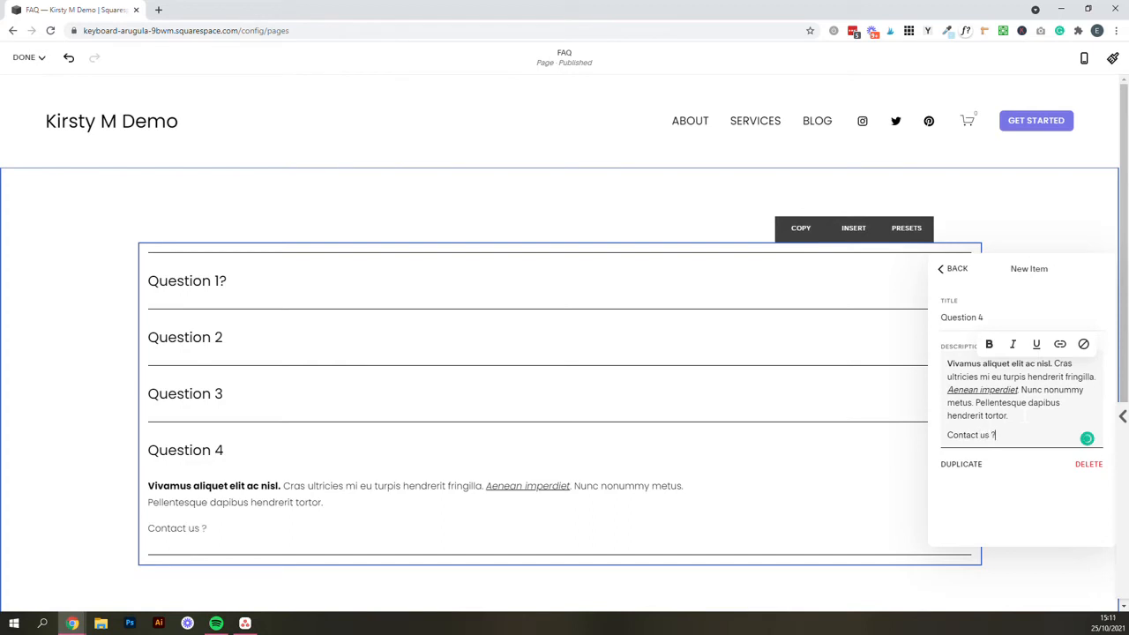
triple_click(989, 435)
left_click(1059, 344)
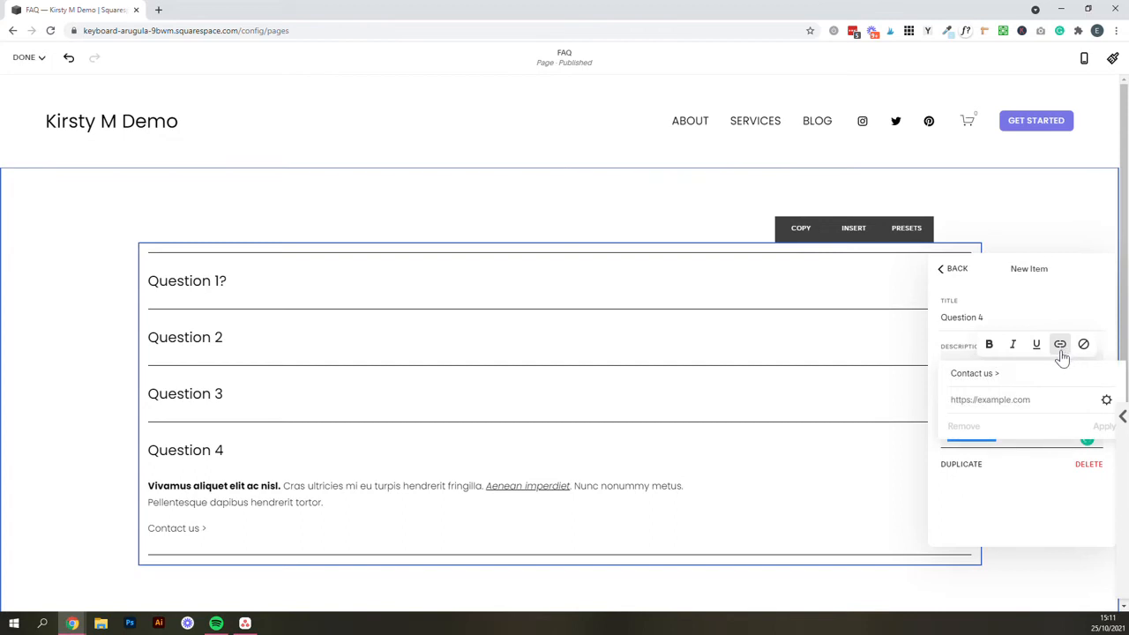
type("/con")
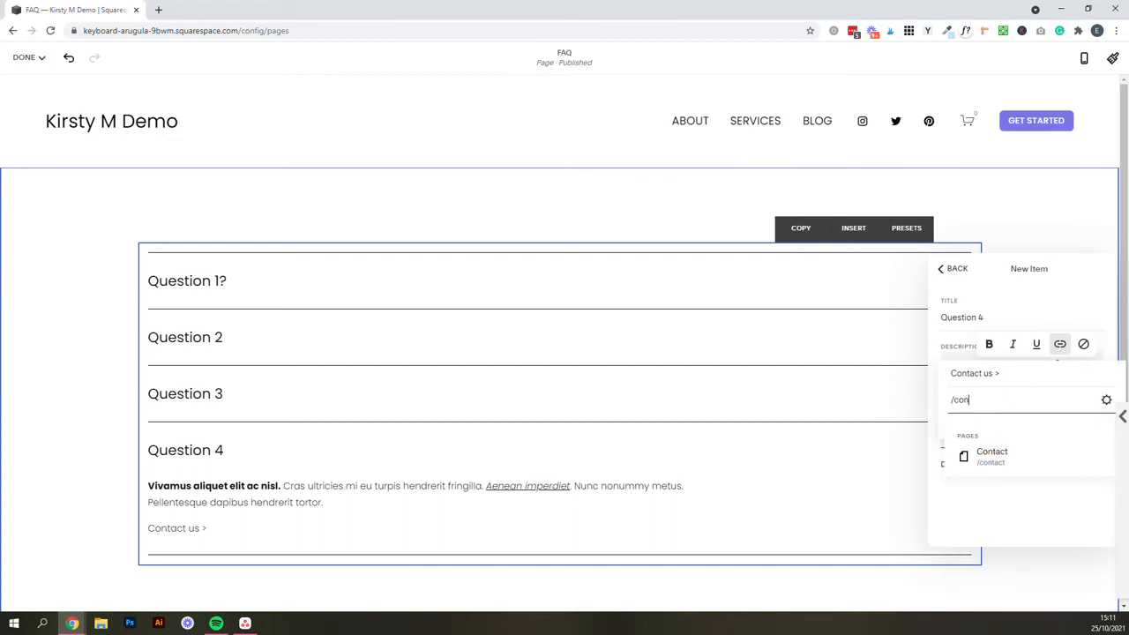
left_click(994, 453)
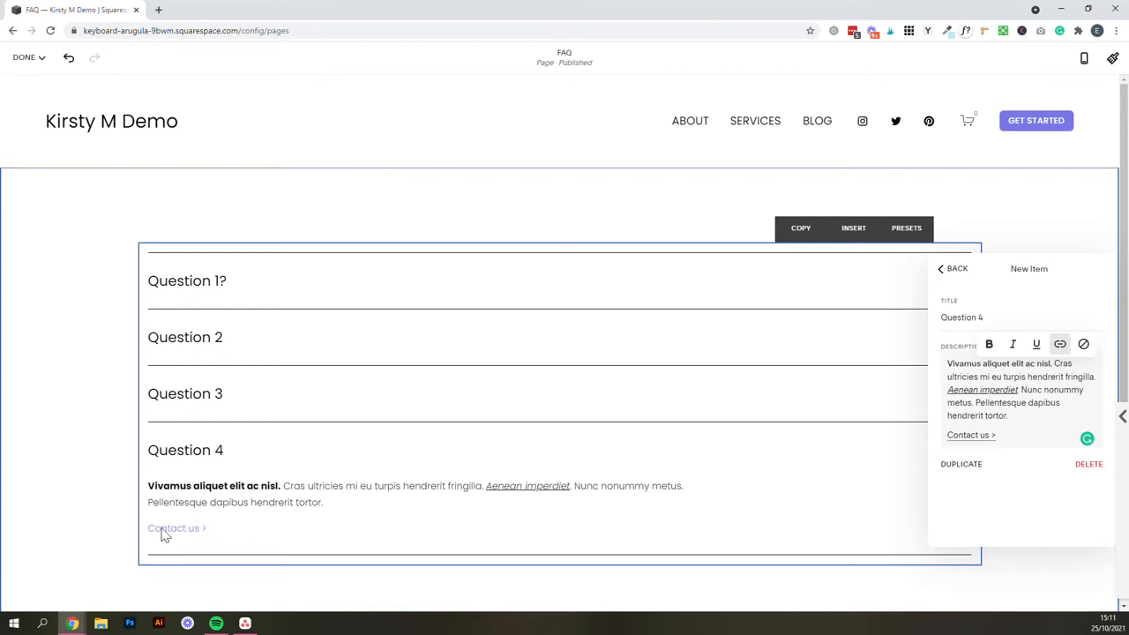
left_click(953, 269)
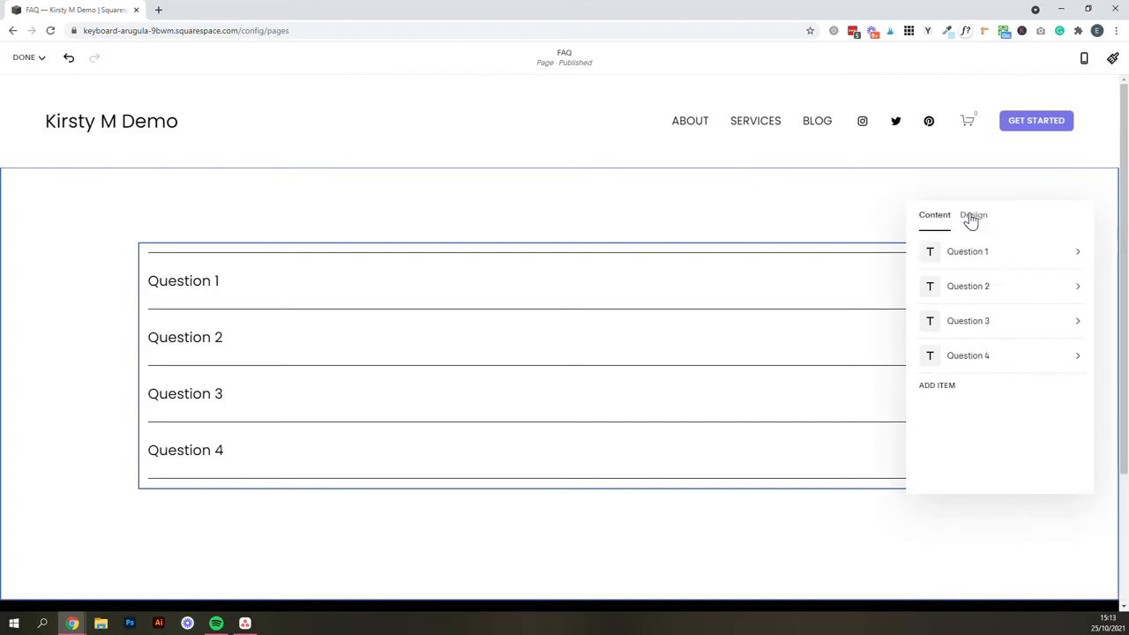
Step: Try Heading 3, Heading 2 and Heading 1 as the accordion's title style, and restore Heading 4
left_click(975, 217)
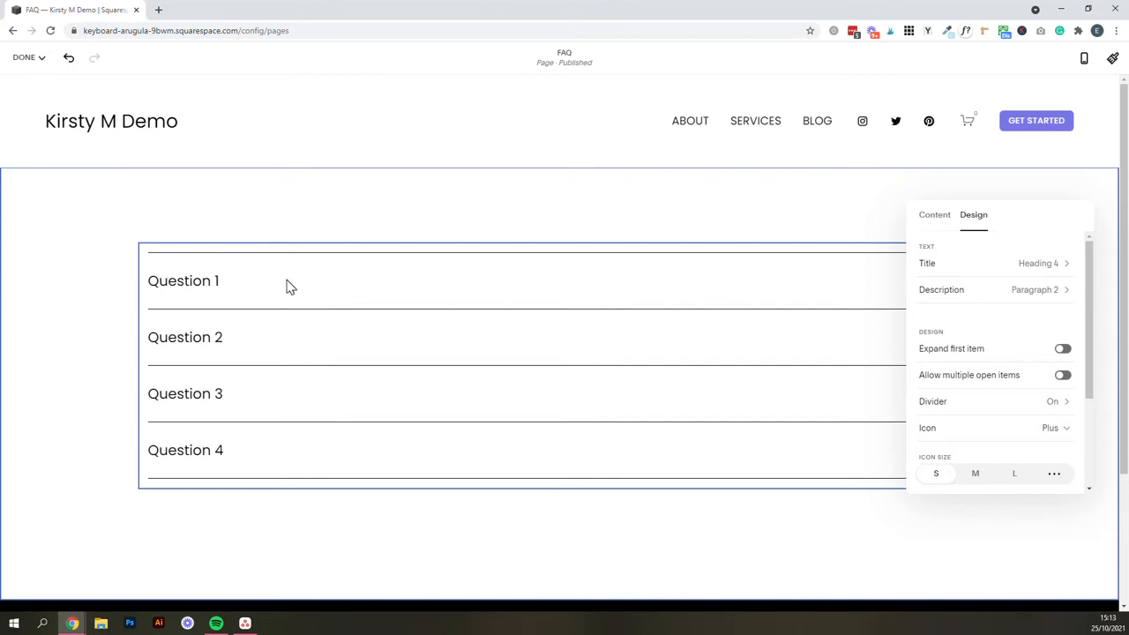
left_click(1054, 266)
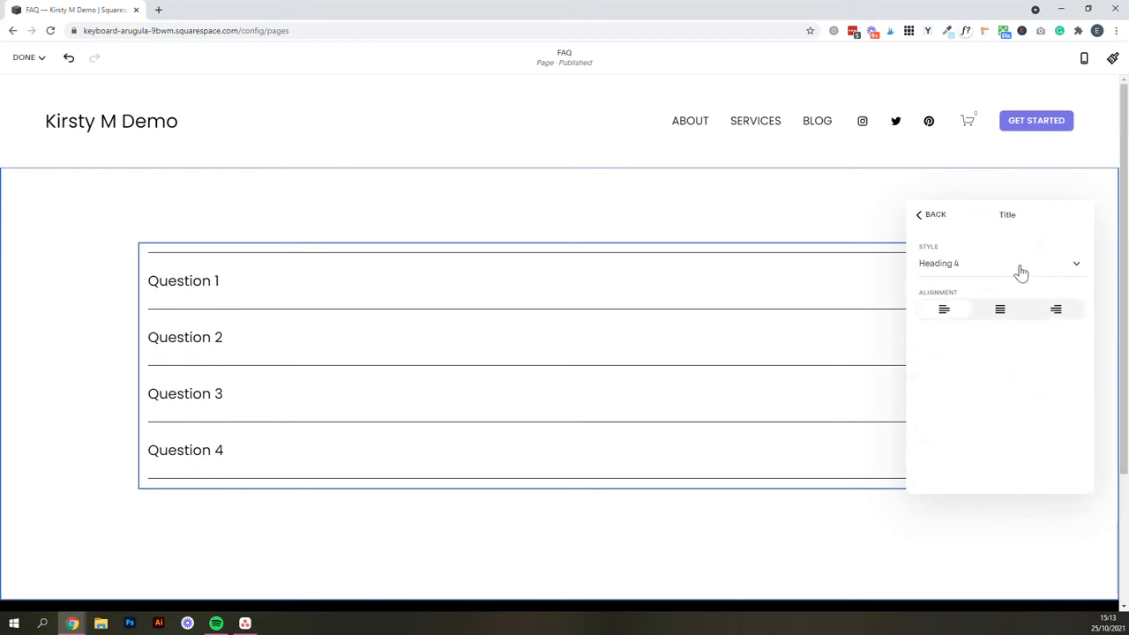
left_click(1045, 270)
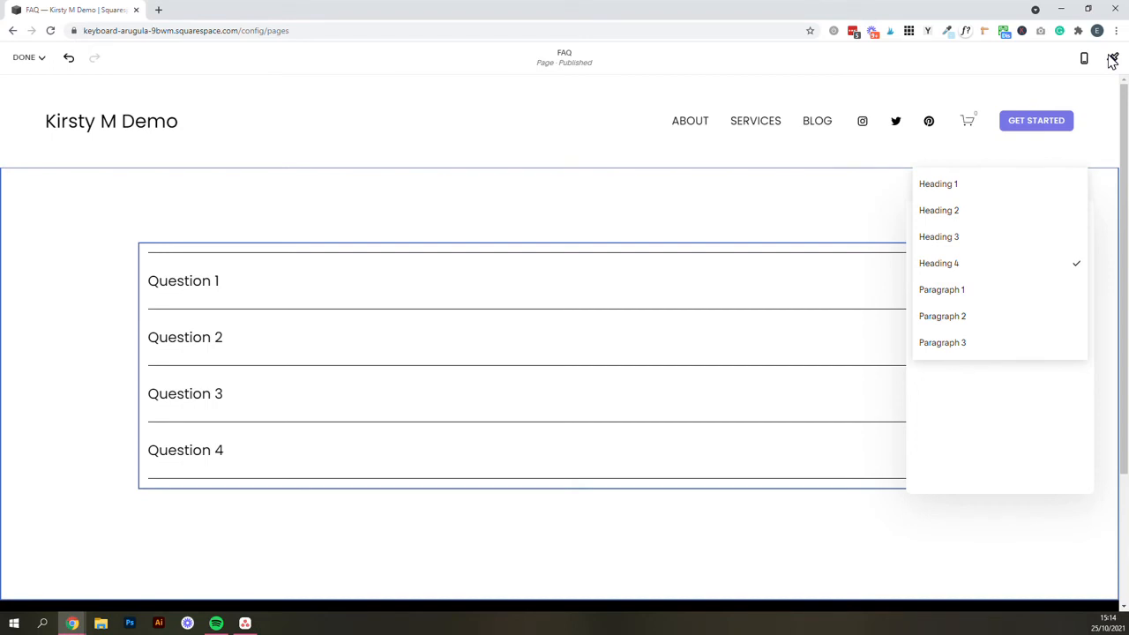
left_click(1000, 245)
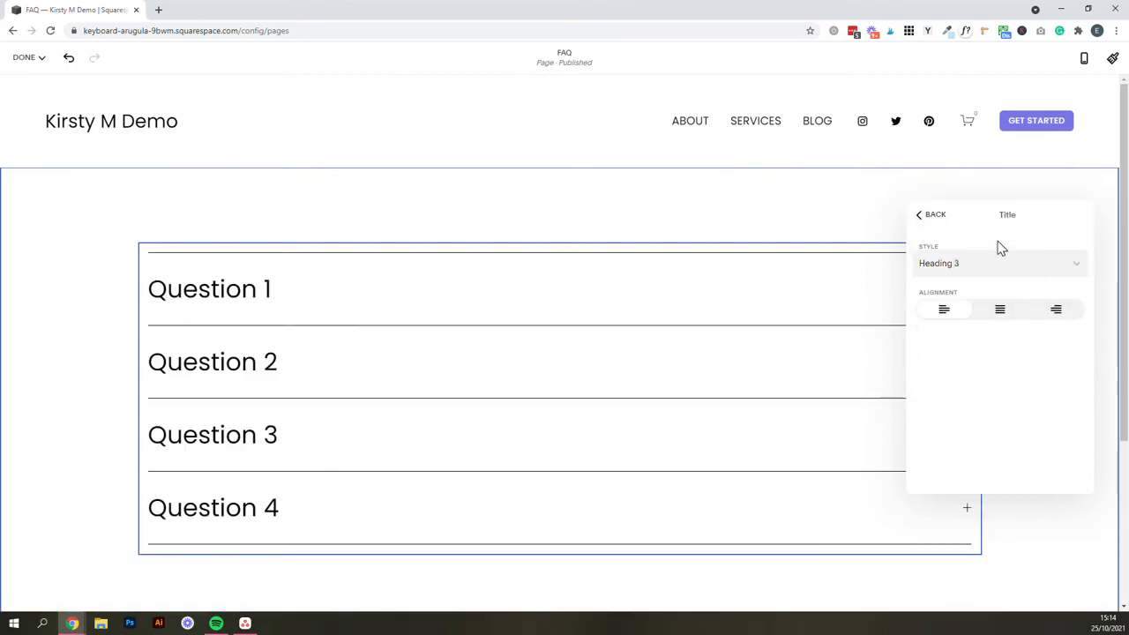
left_click(1005, 266)
left_click(1025, 249)
left_click(1003, 269)
left_click(989, 243)
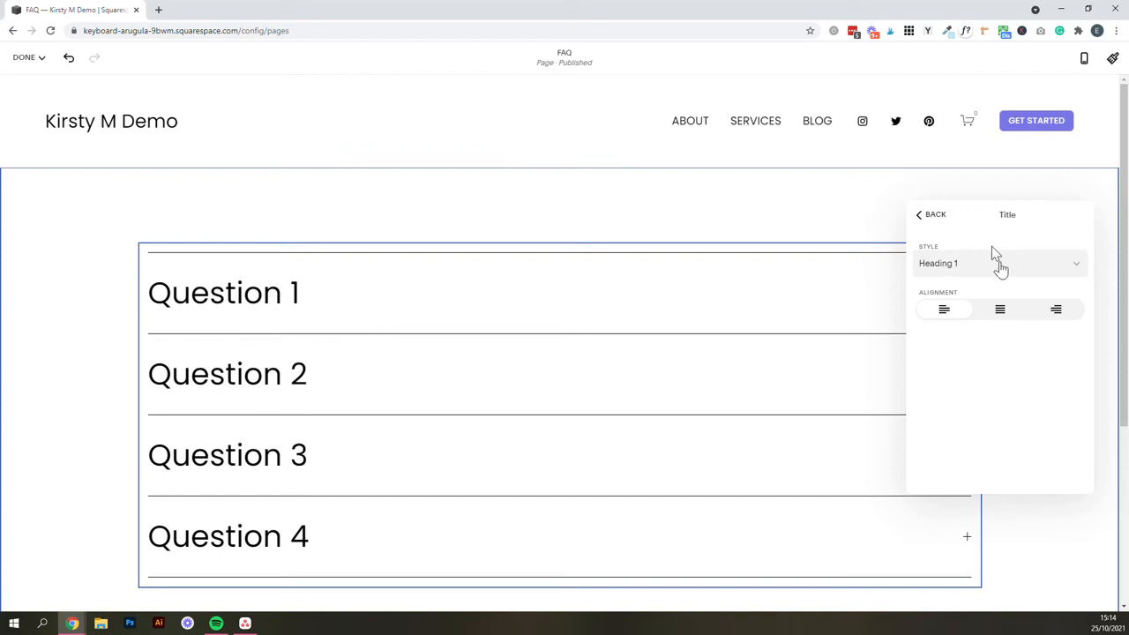
left_click(1010, 268)
left_click(999, 344)
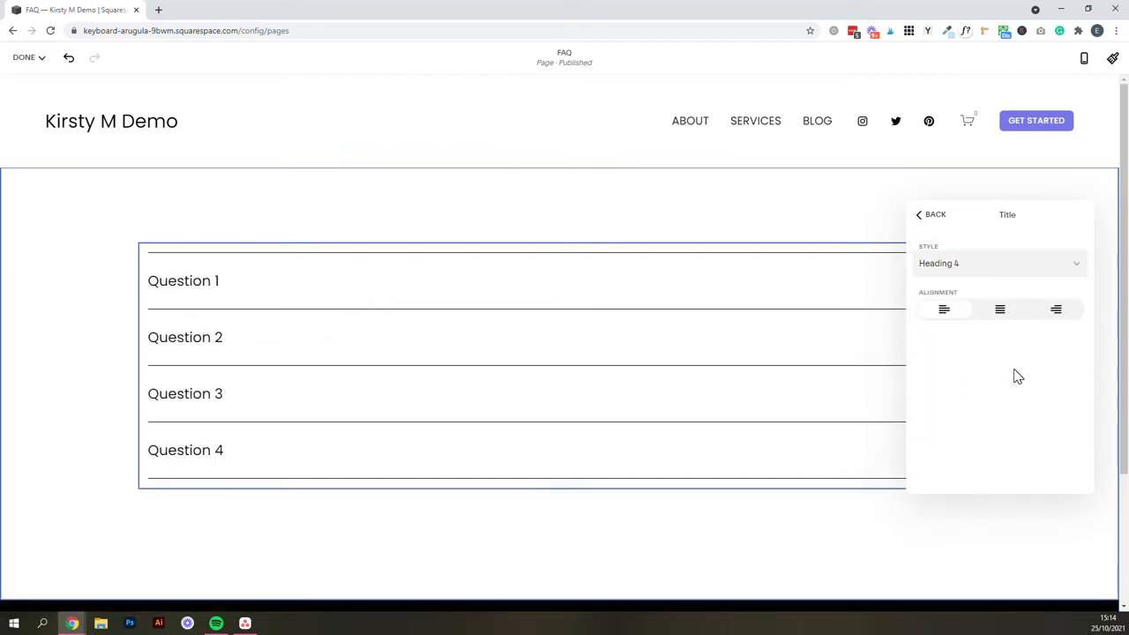
Step: Try centre alignment for the accordion titles, restore left alignment and return to the design settings
left_click(999, 314)
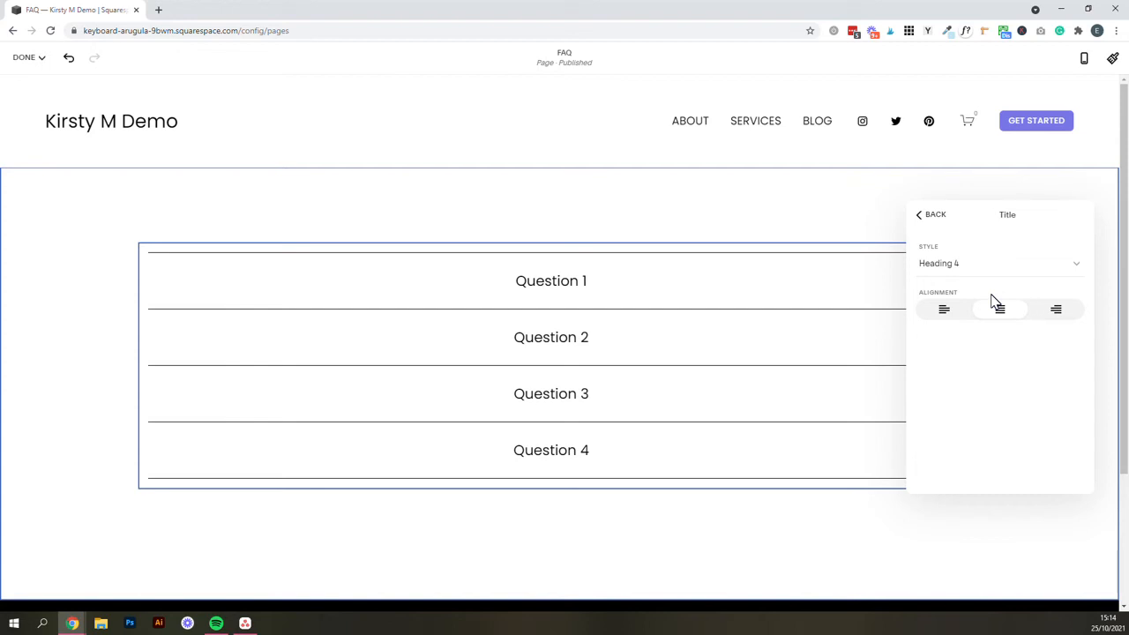
left_click(944, 309)
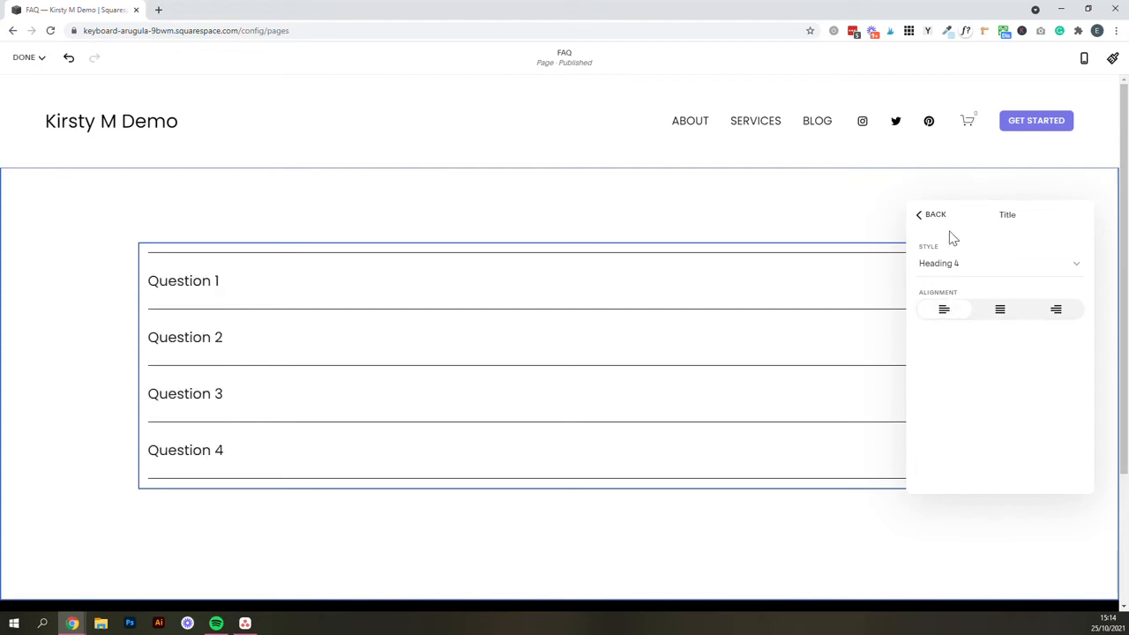
left_click(933, 215)
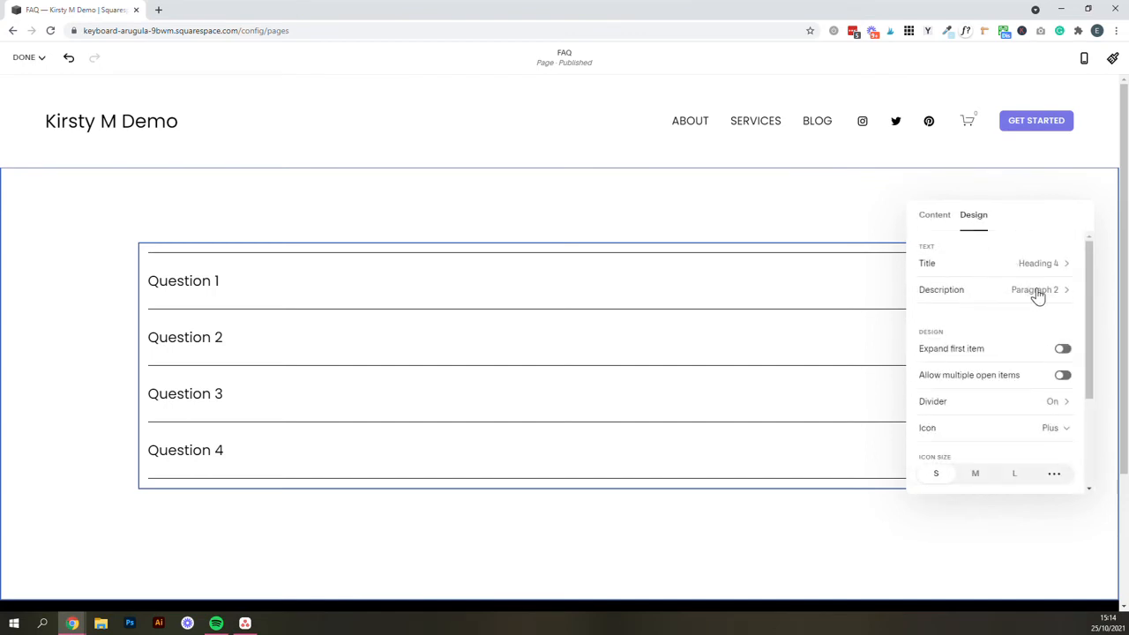
Step: Try Paragraph 1 and Paragraph 3 as the accordion's description style, and restore Paragraph 2
left_click(1033, 293)
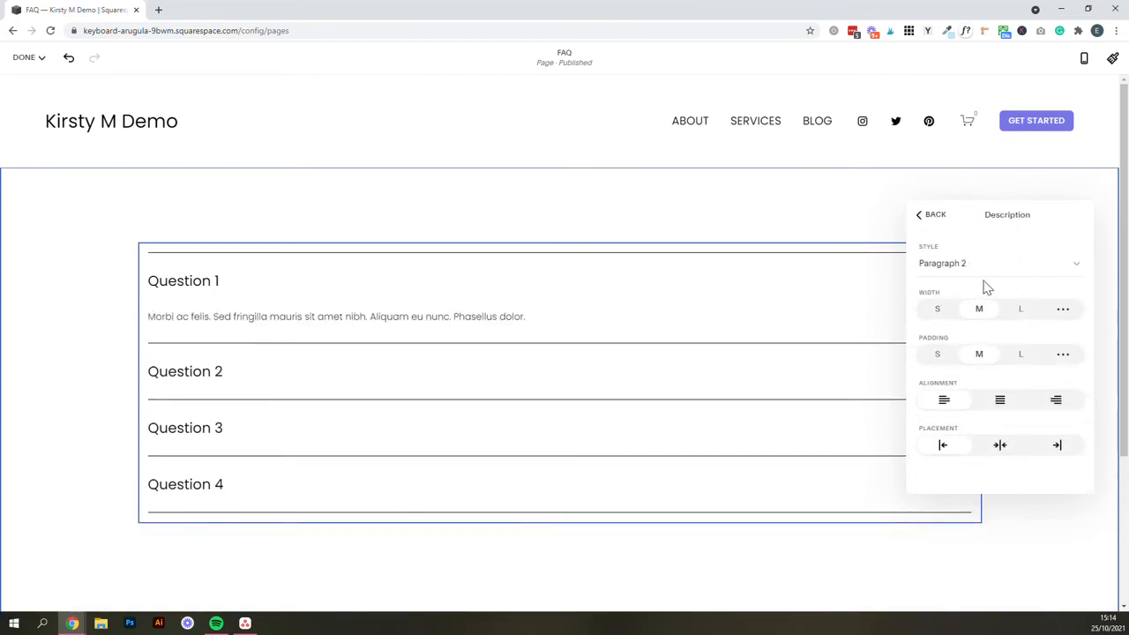
left_click(1034, 269)
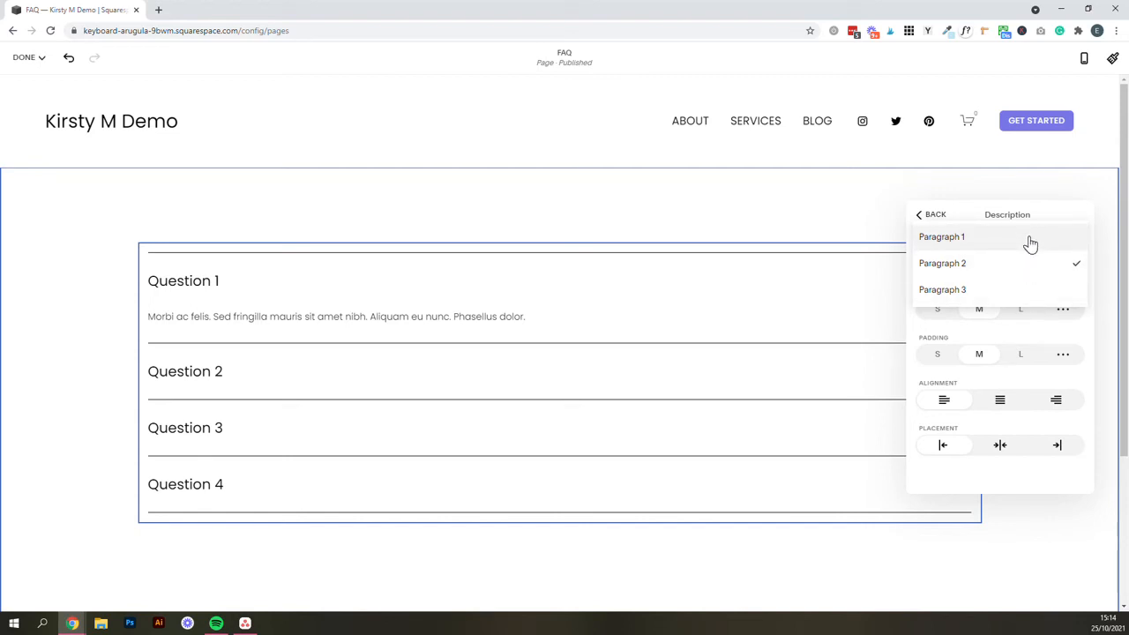
left_click(1030, 243)
left_click(1026, 273)
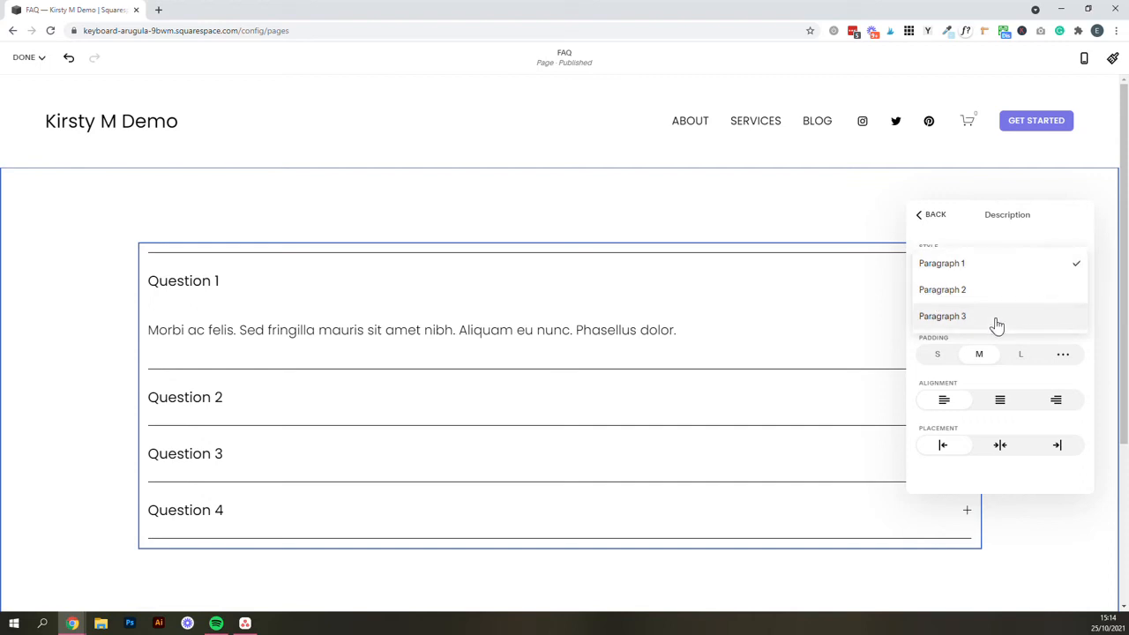
left_click(995, 323)
left_click(1016, 265)
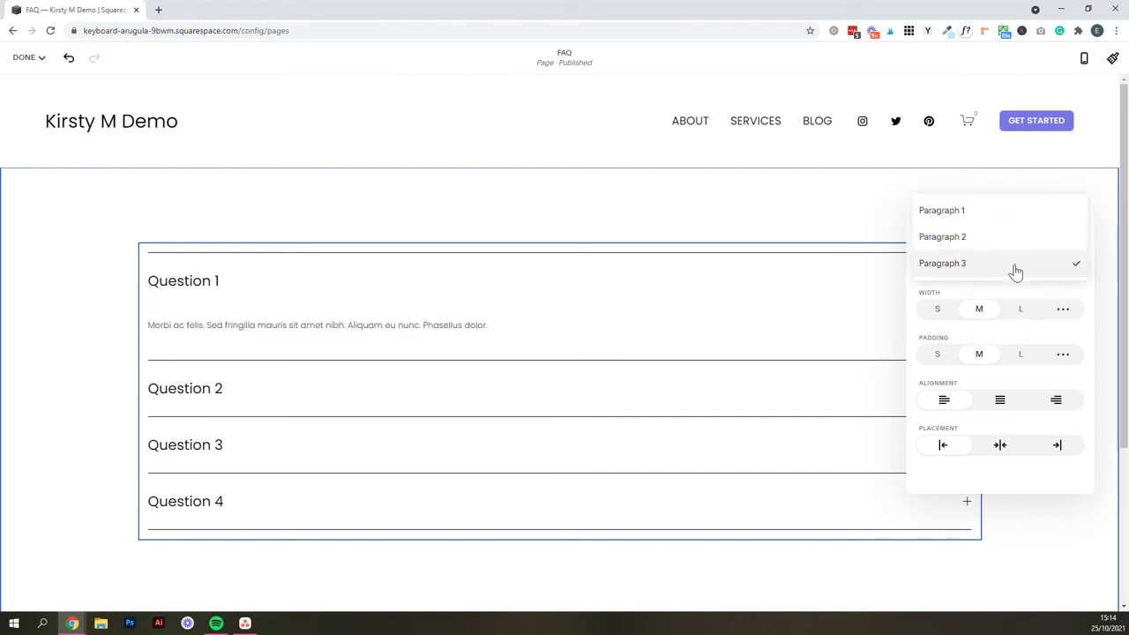
left_click(1013, 237)
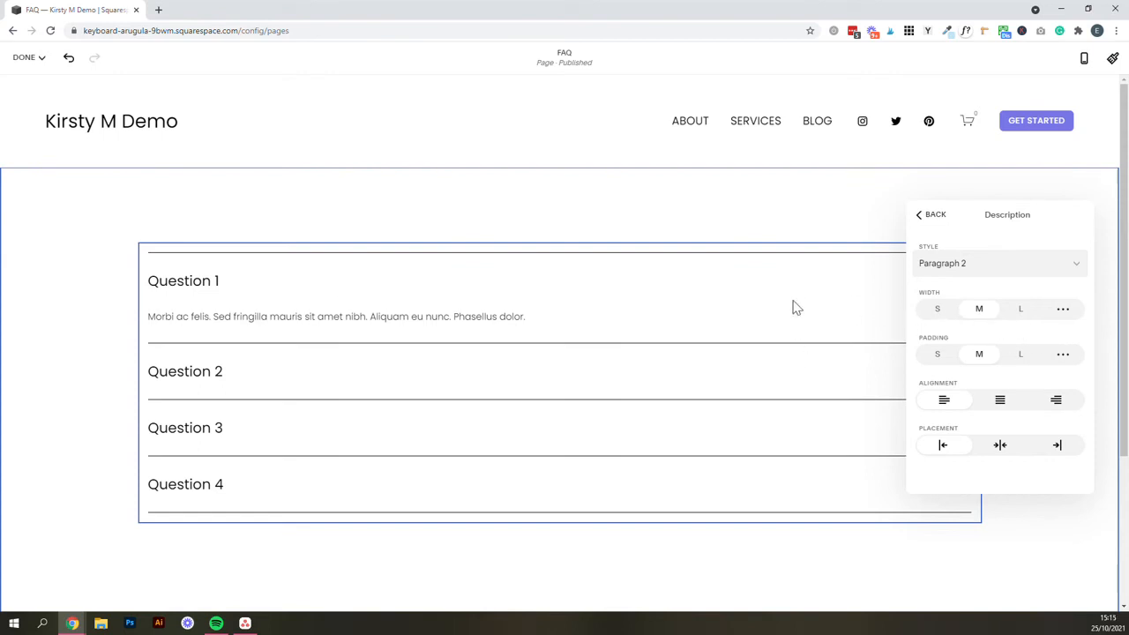
Step: Compare the L and S description widths, keep L, and set the description padding to S
left_click(1020, 310)
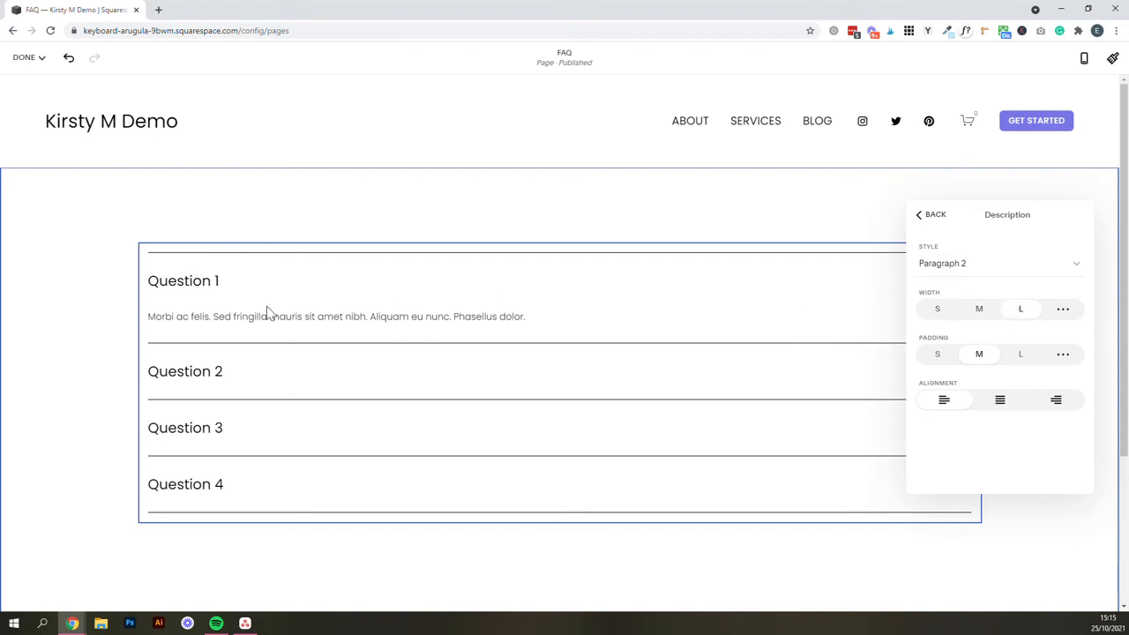
left_click(945, 310)
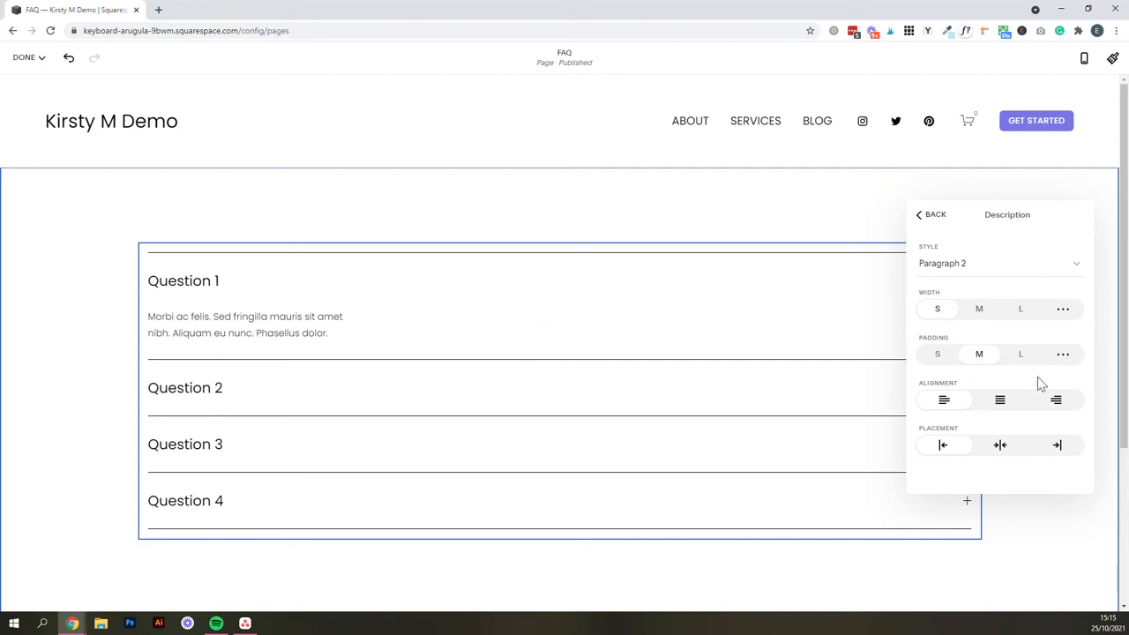
left_click(1021, 310)
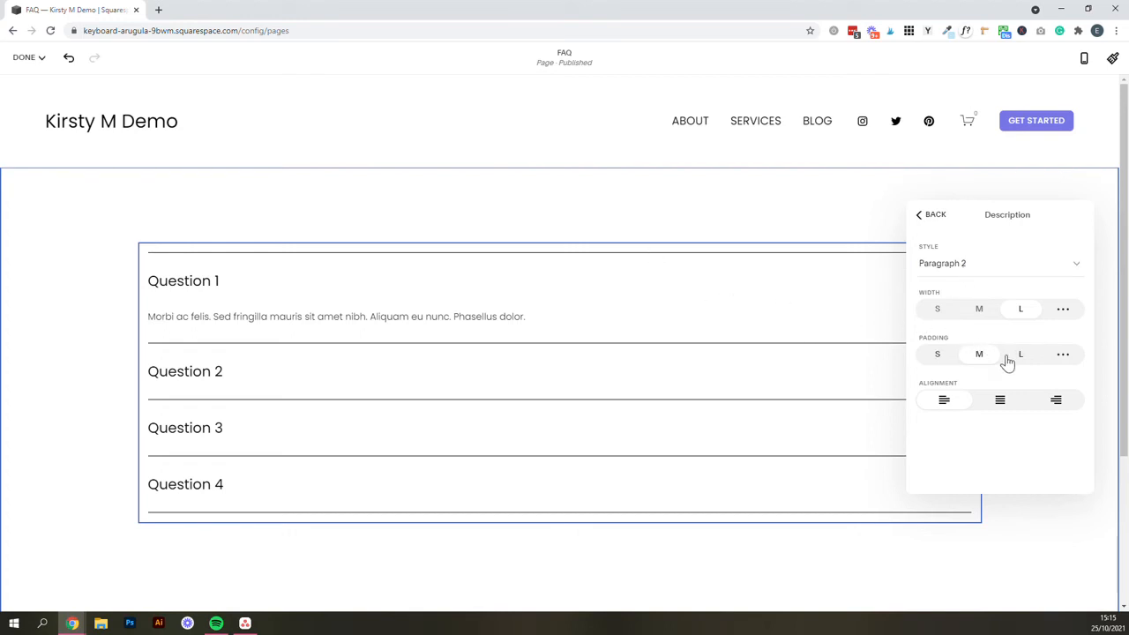
left_click(936, 356)
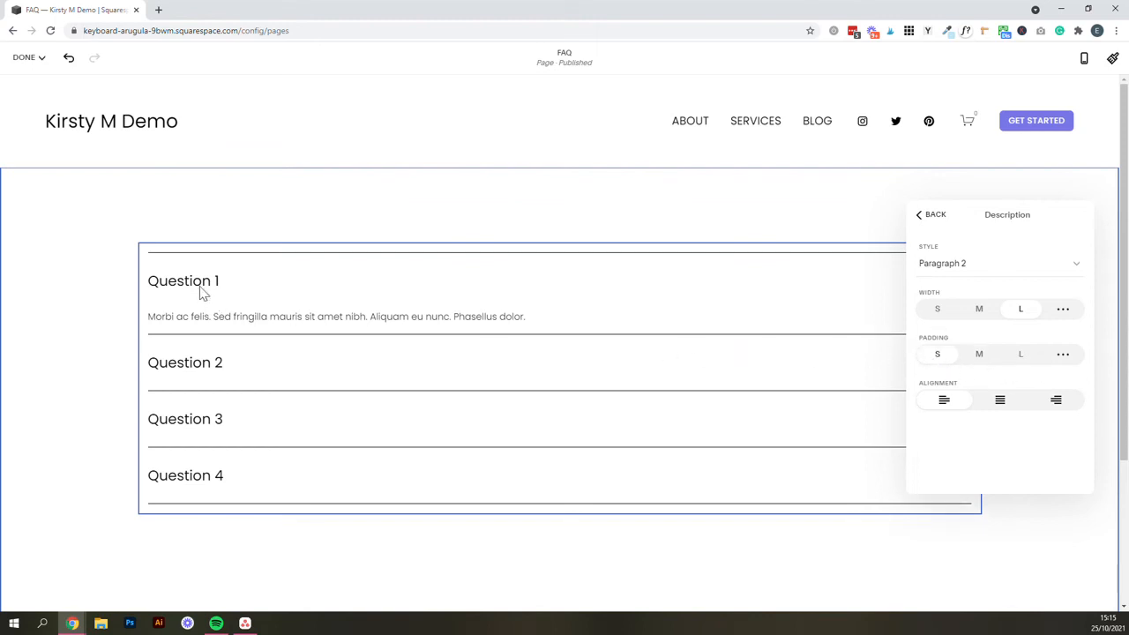
Step: Compare the L, M and custom padding options for the accordion description, and set the padding to M
left_click(1021, 357)
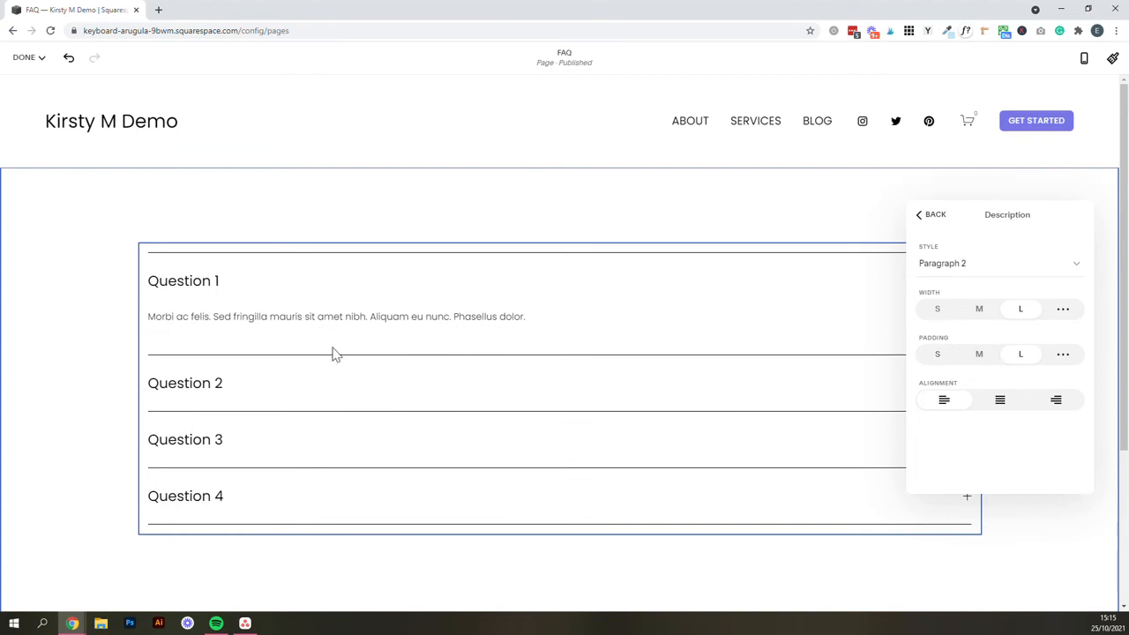
left_click(981, 356)
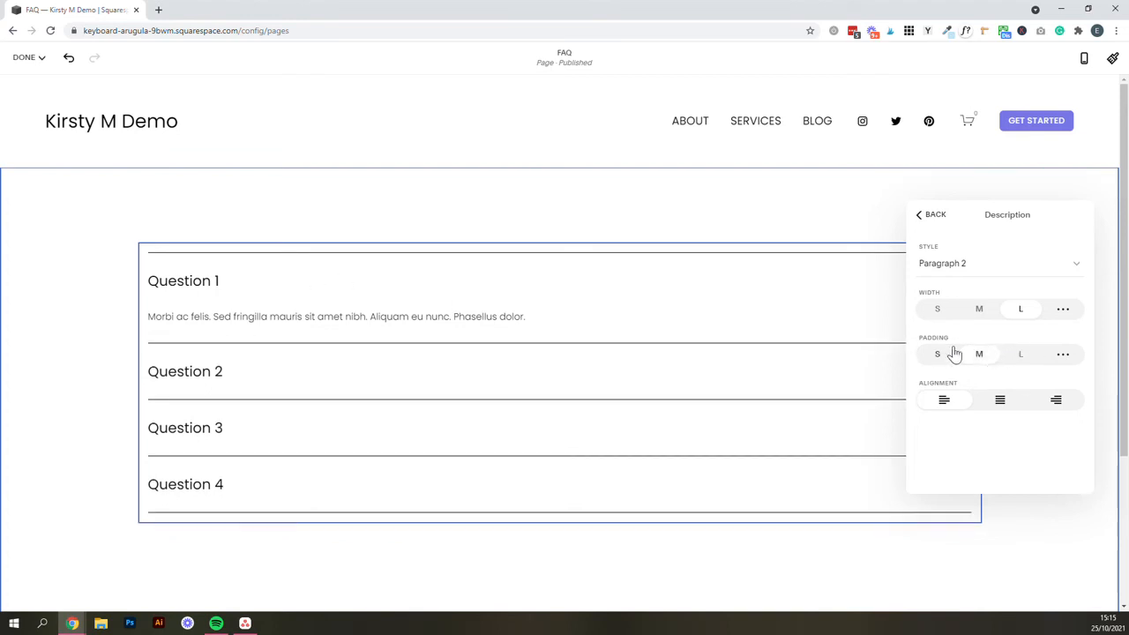
left_click(1063, 355)
scroll(1063, 359, "down", 2)
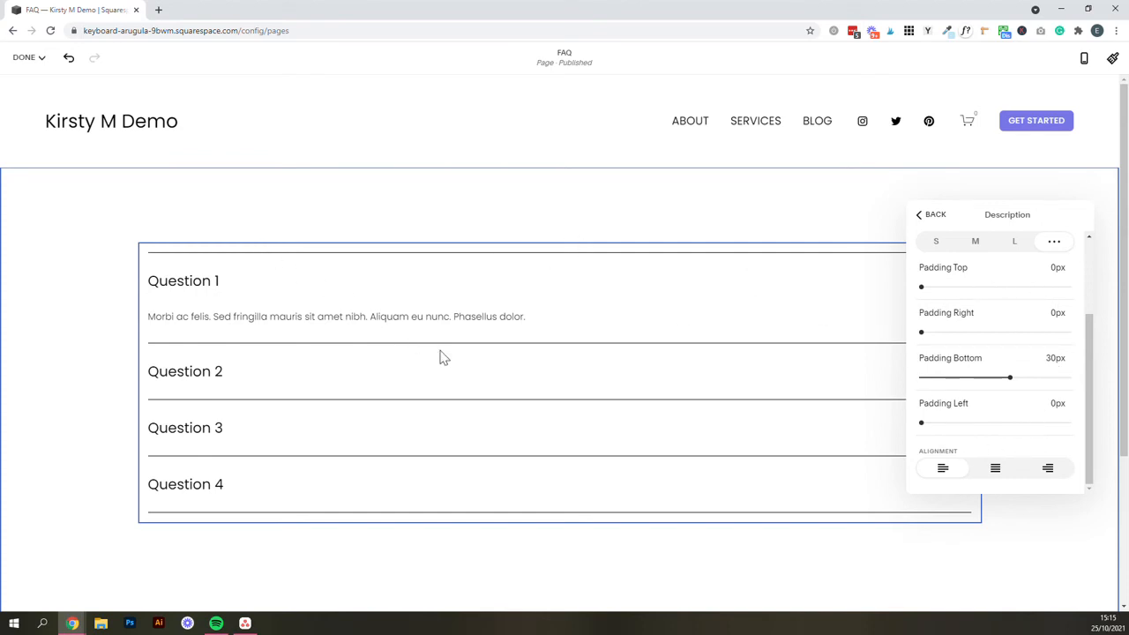
scroll(1048, 351, "up", 2)
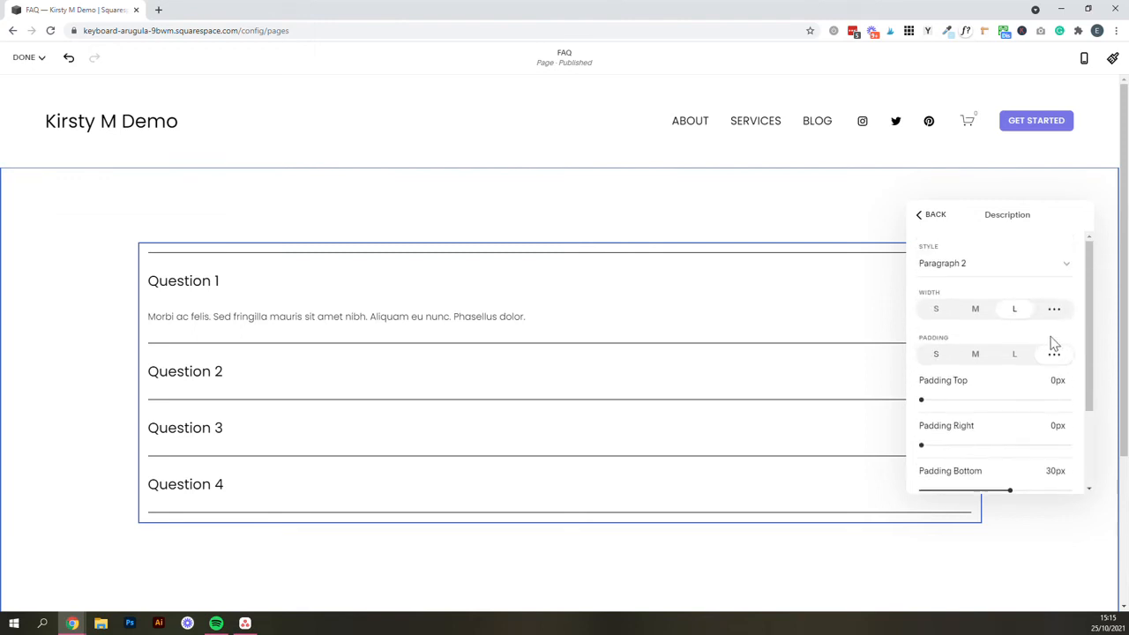
left_click(975, 355)
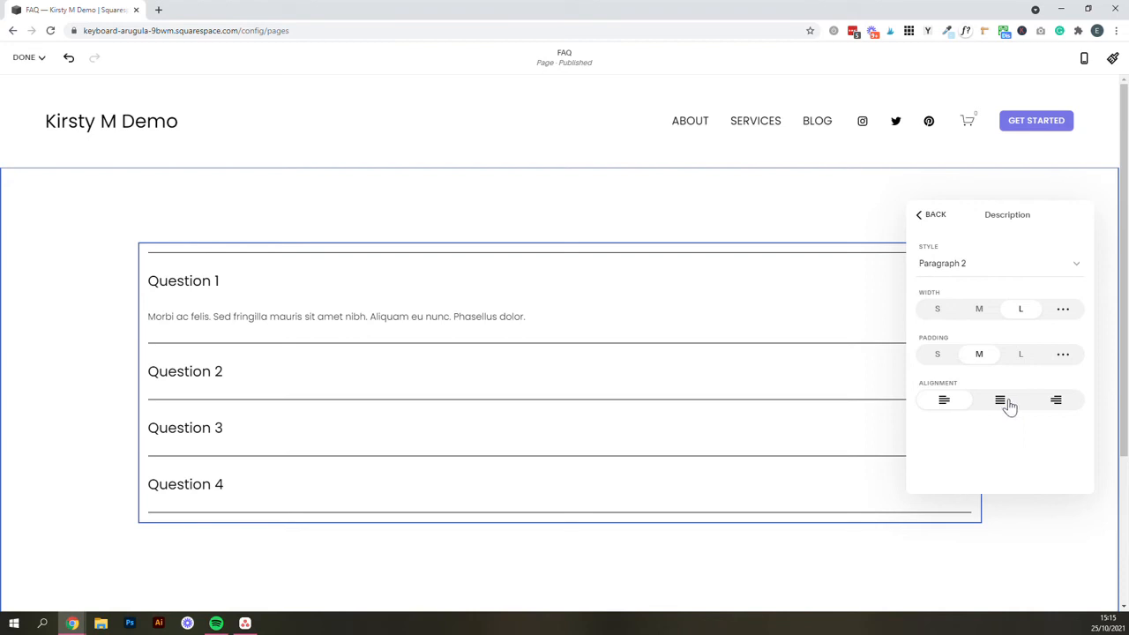
Step: Try centre and right alignment for the accordion descriptions, and restore left alignment
left_click(1001, 402)
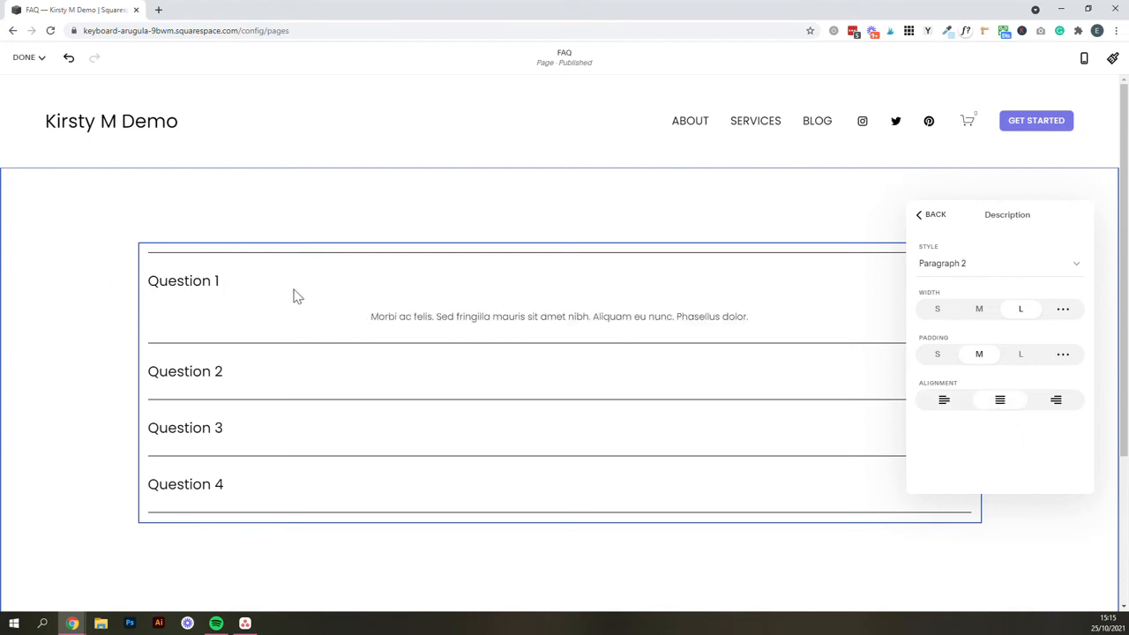
left_click(1052, 403)
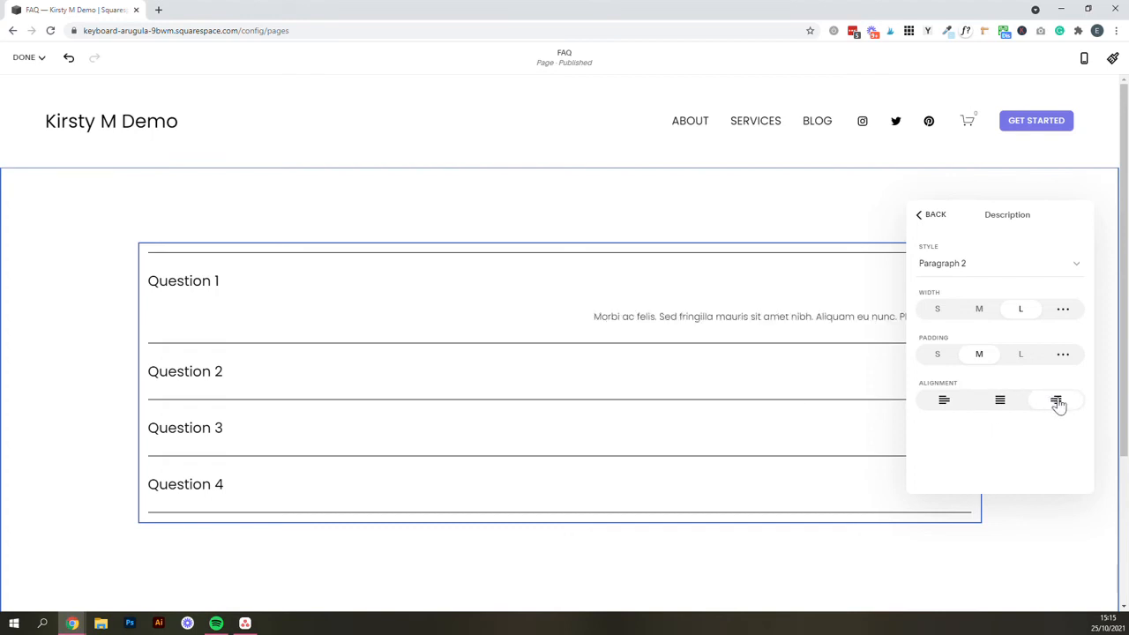
left_click(943, 402)
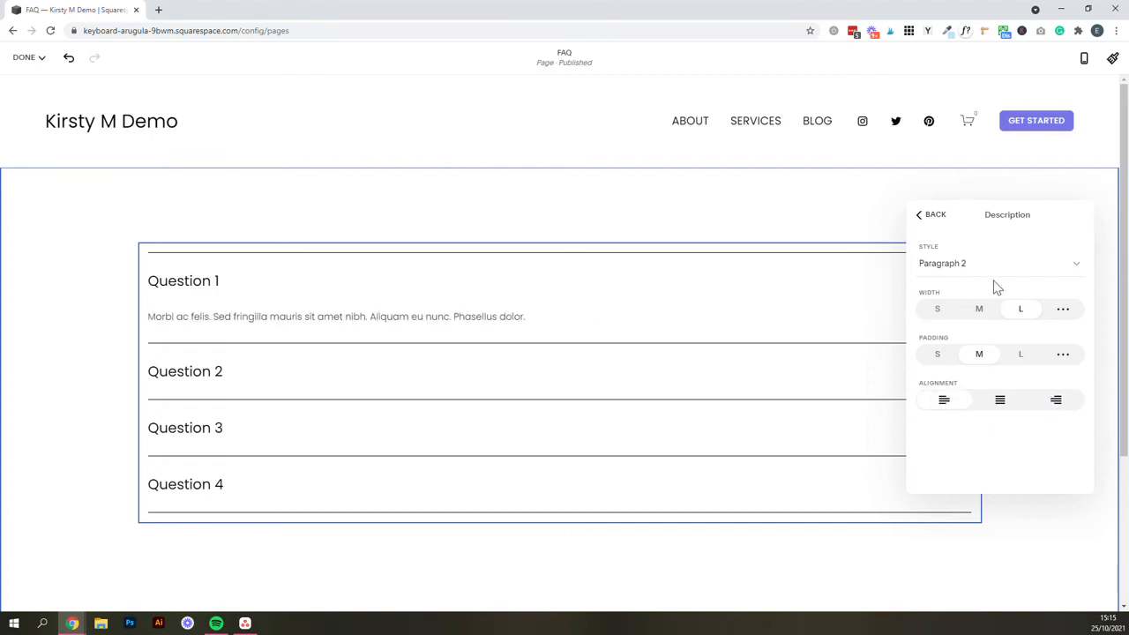
Step: Return to the accordion's design settings, enable expanding the first item, and leave multiple open items off after trying it
left_click(933, 215)
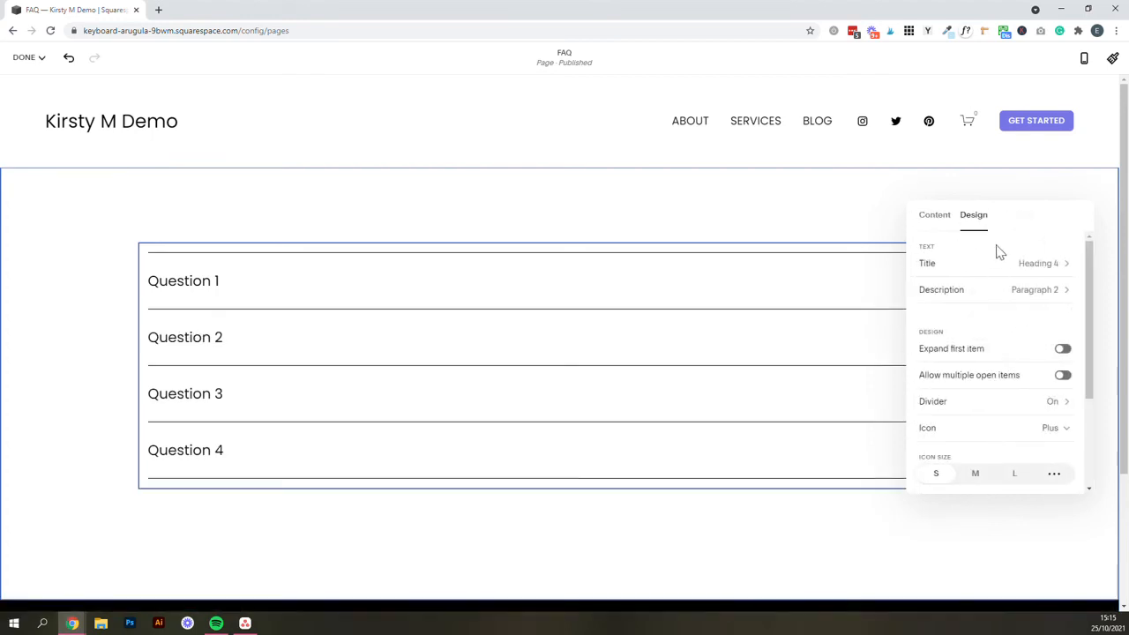
scroll(1041, 363, "down", 3)
scroll(1019, 398, "up", 3)
left_click(1063, 350)
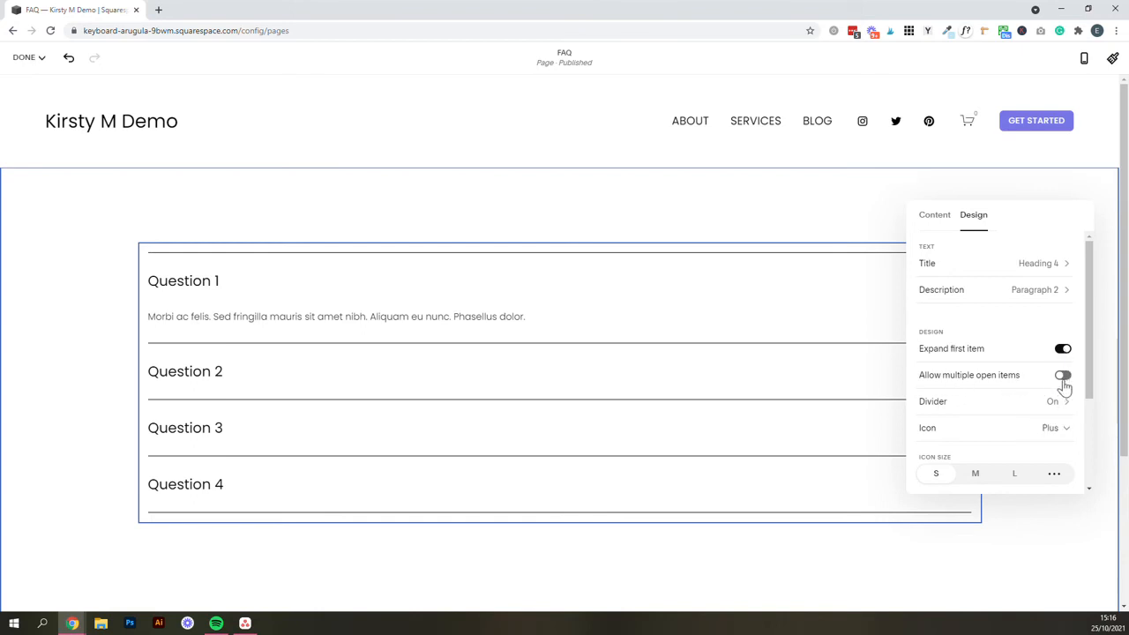
left_click(1063, 376)
left_click(1065, 377)
Step: Keep the accordion dividers on but hide the first and last ones, and return to the design settings
scroll(1052, 381, "down", 1)
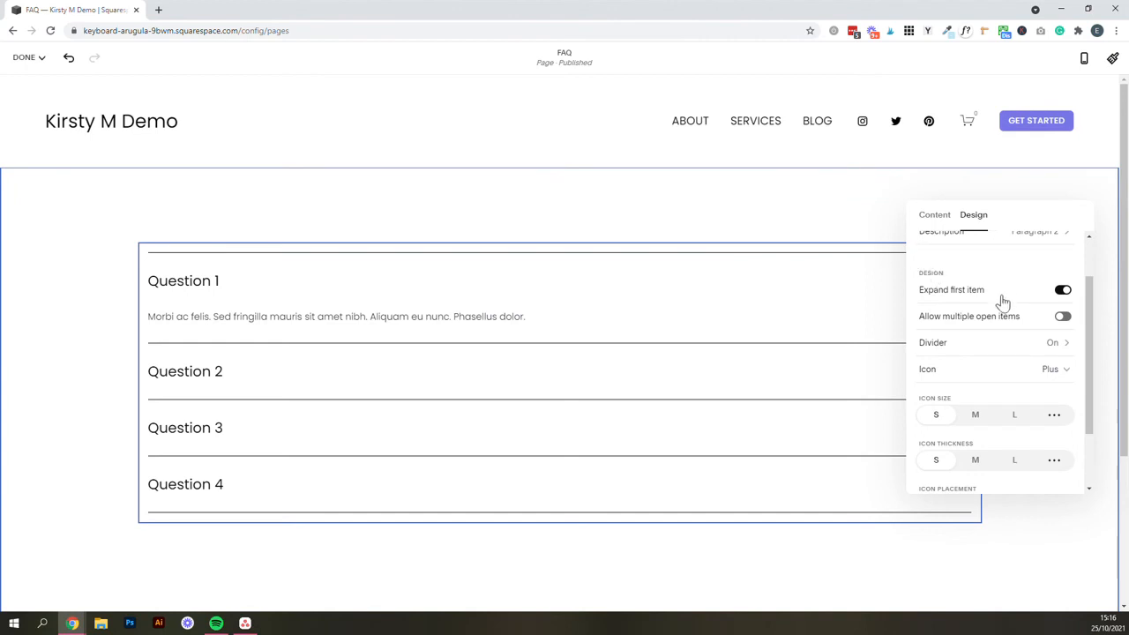
left_click(1061, 353)
left_click(1072, 246)
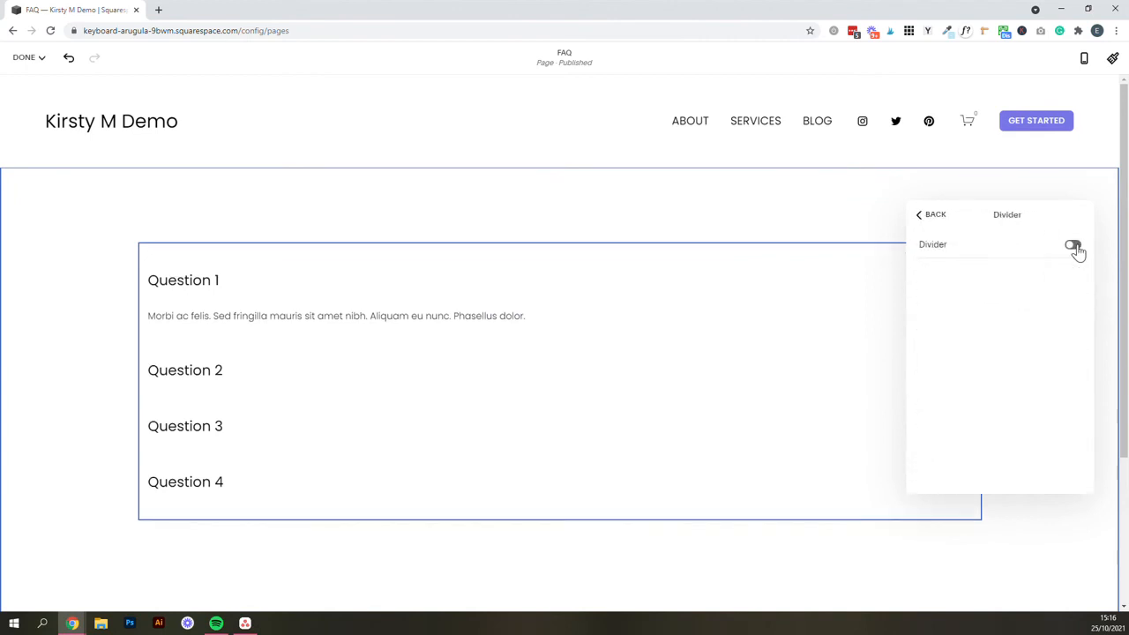
left_click(1073, 246)
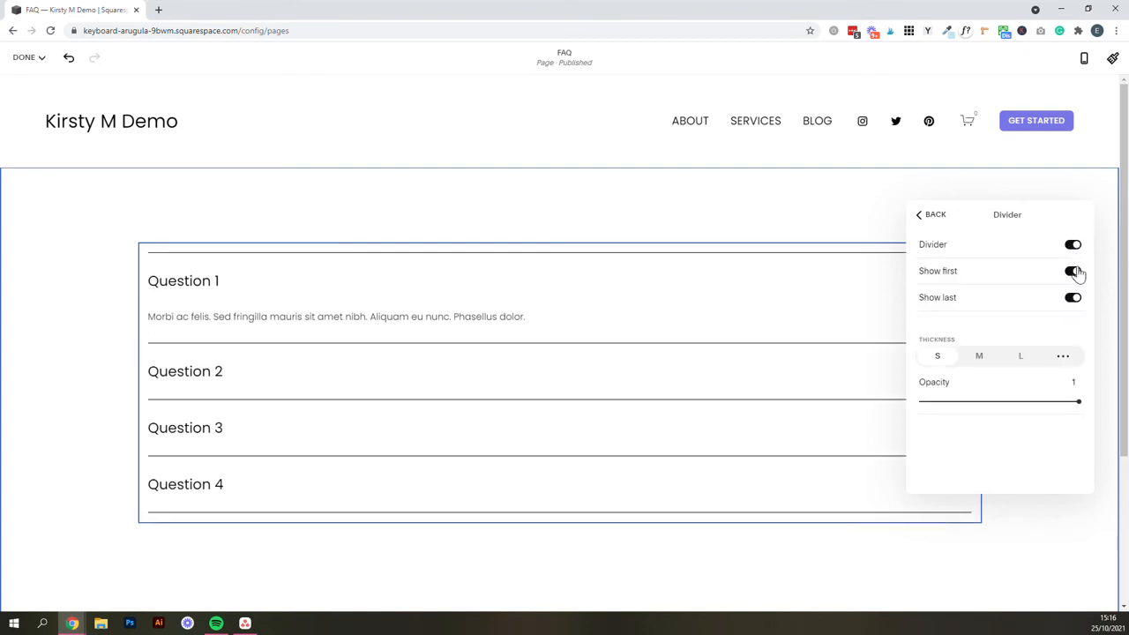
left_click(1073, 272)
left_click(1073, 298)
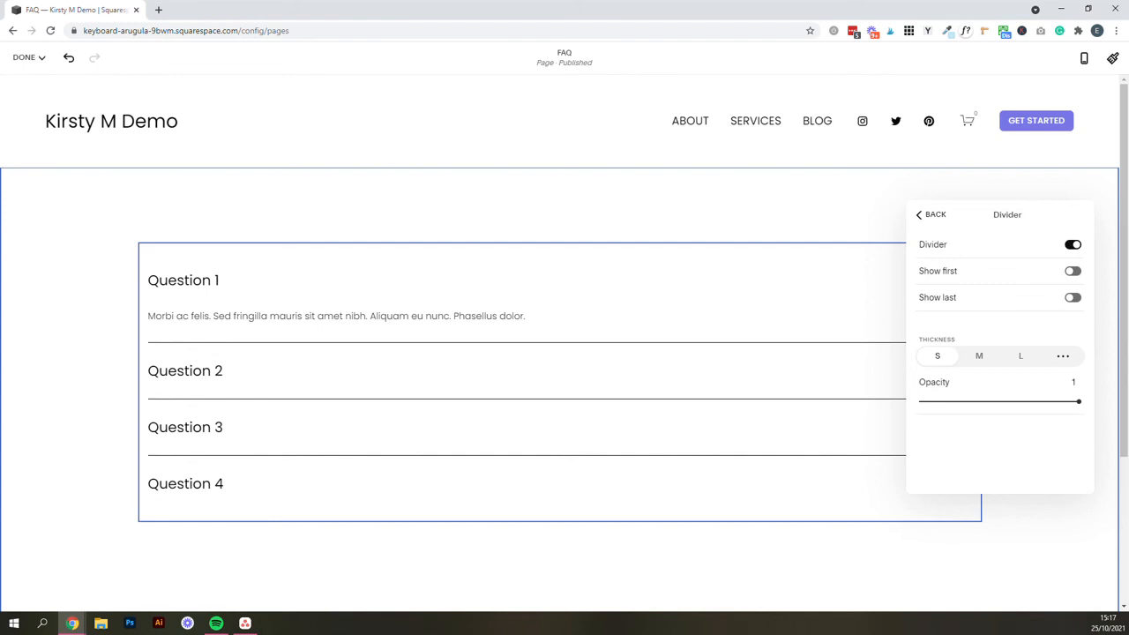
left_click(938, 217)
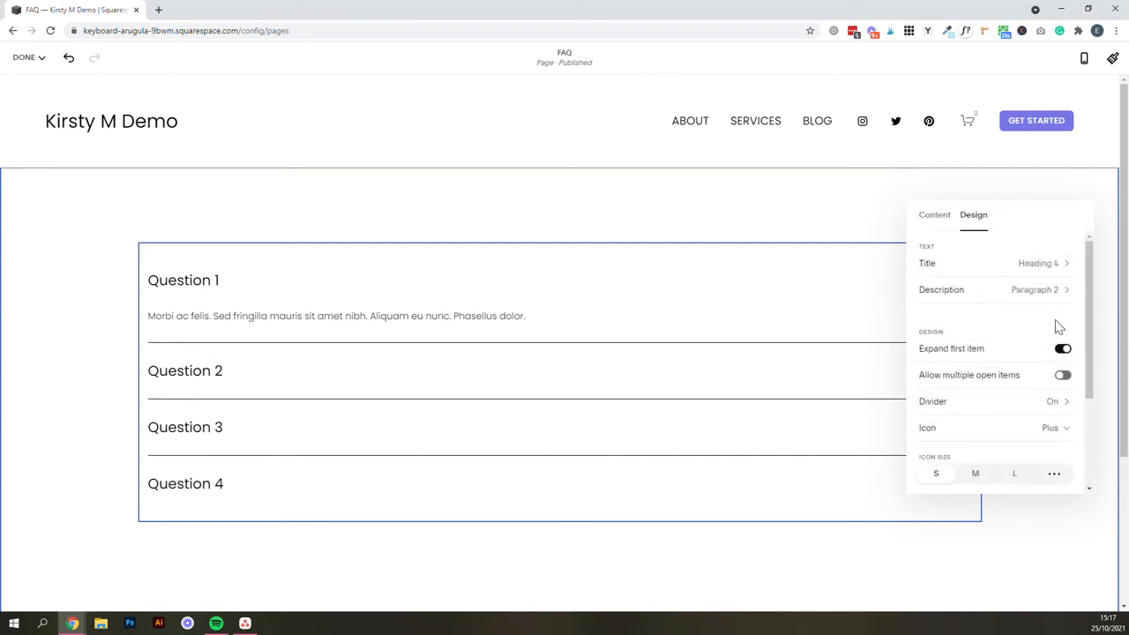
Step: Move the settings window clear of the accordion icons, change the icon to Arrow and place it left of the titles
scroll(1045, 335, "down", 3)
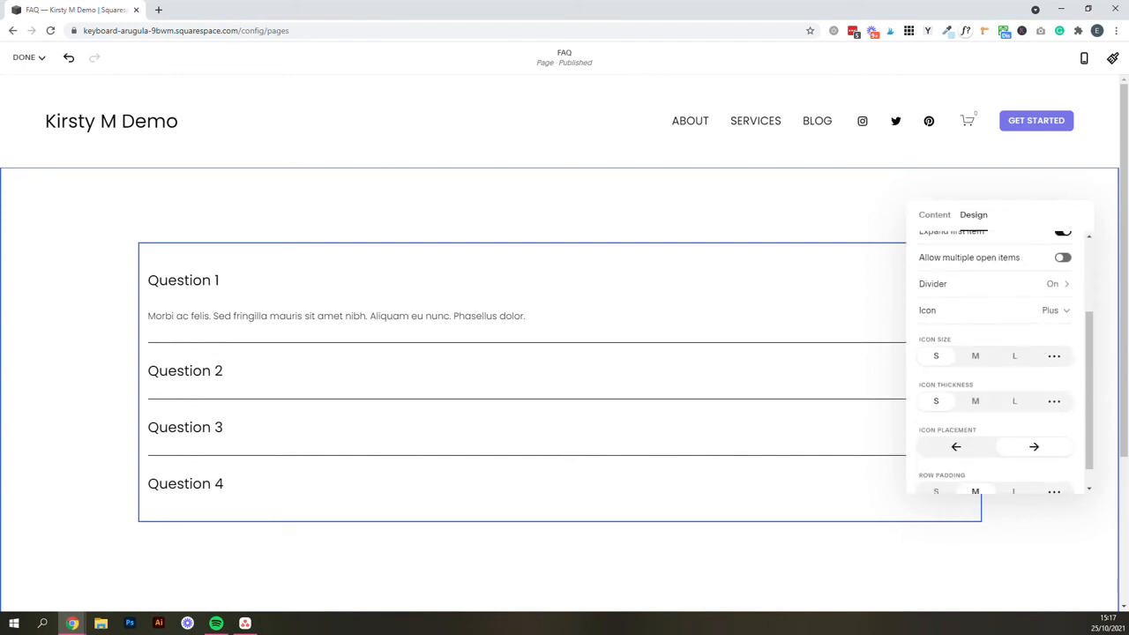
left_click_drag(1023, 215, 706, 190)
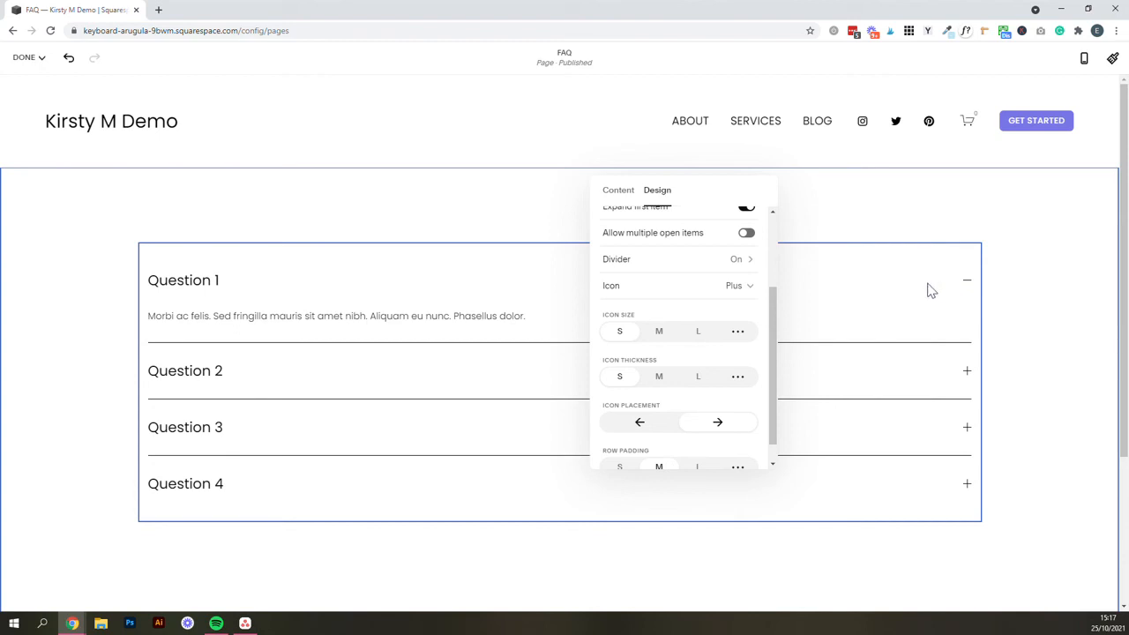
left_click(738, 287)
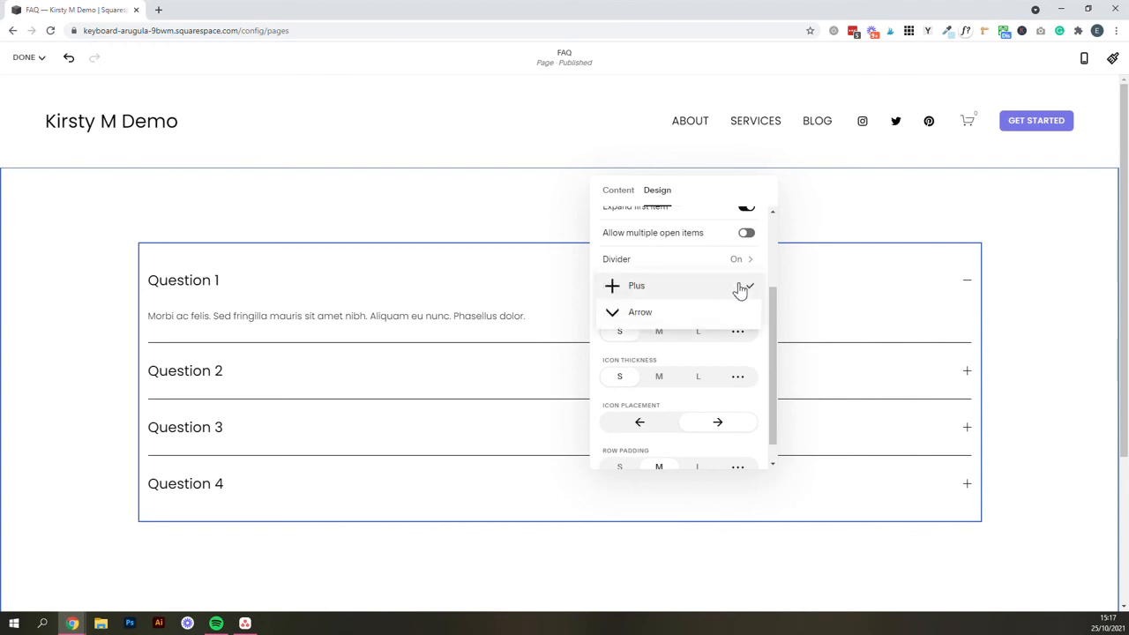
left_click(692, 315)
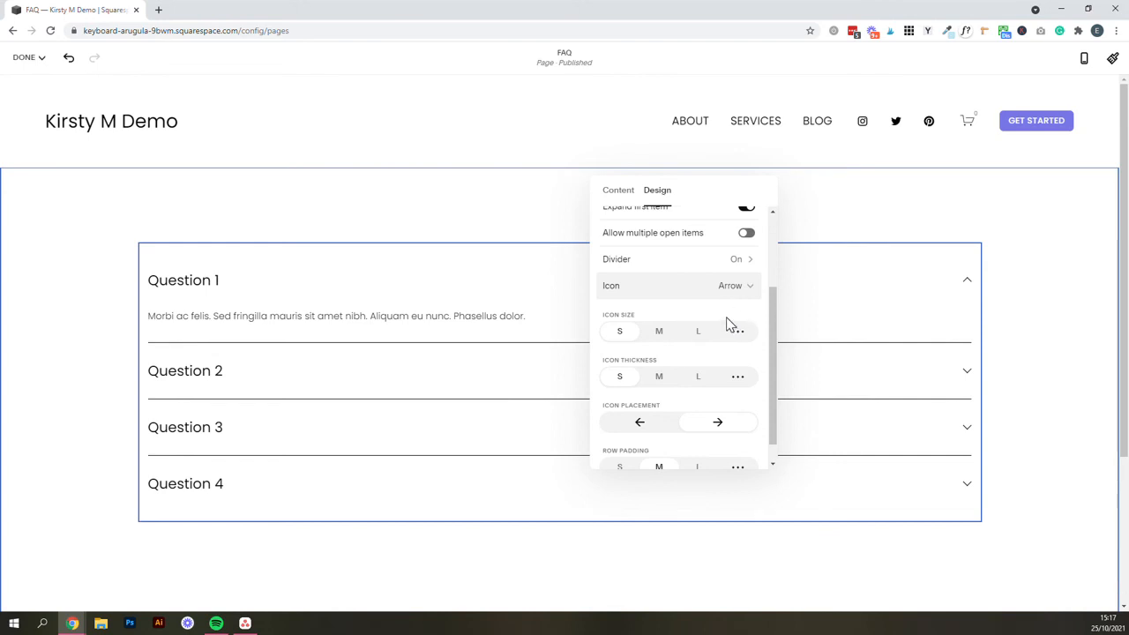
left_click(653, 429)
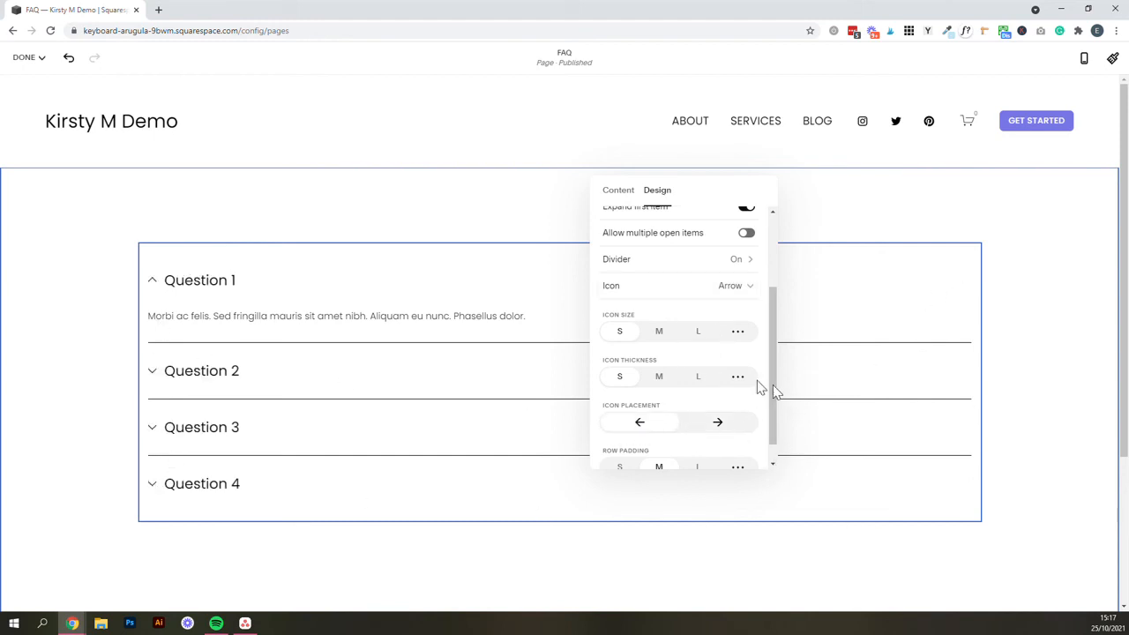
Step: Set both the accordion's icon size and icon thickness to M, comparing size S along the way
left_click(660, 332)
left_click(658, 377)
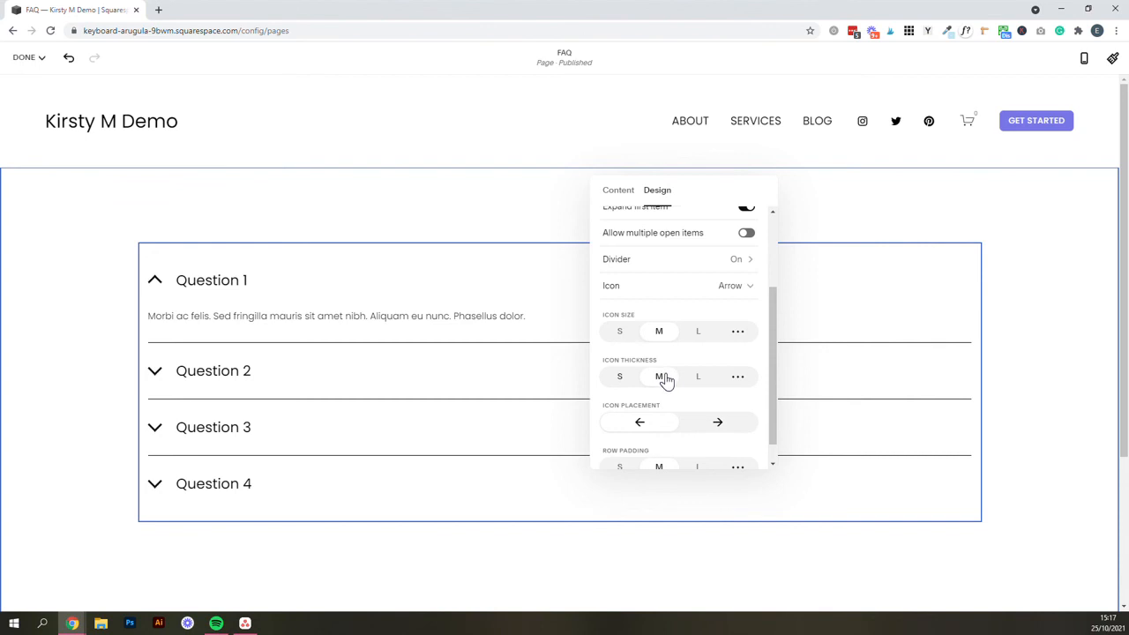
left_click(616, 331)
left_click(659, 332)
Step: Try L and custom row padding for the accordion, and restore M
scroll(667, 388, "down", 1)
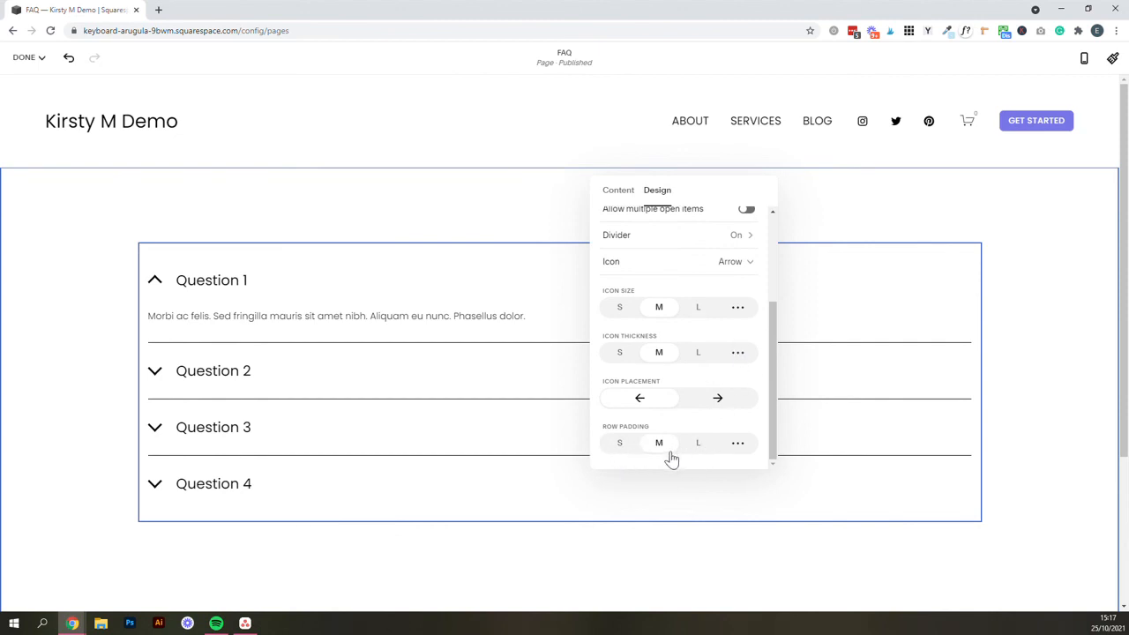
left_click(696, 447)
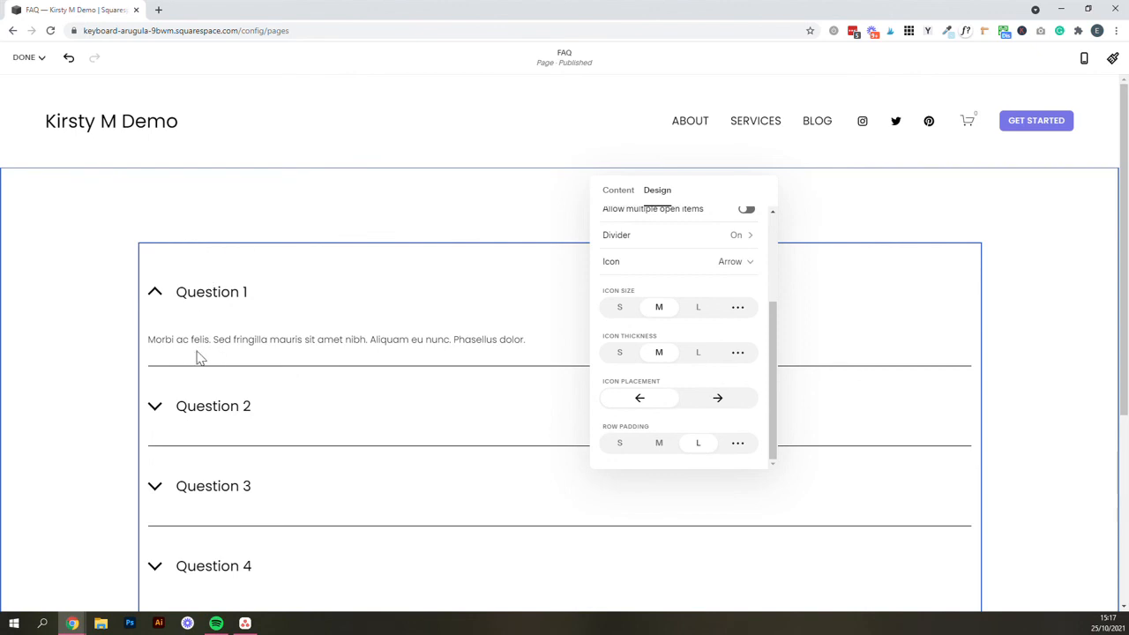
left_click(739, 447)
scroll(739, 449, "down", 3)
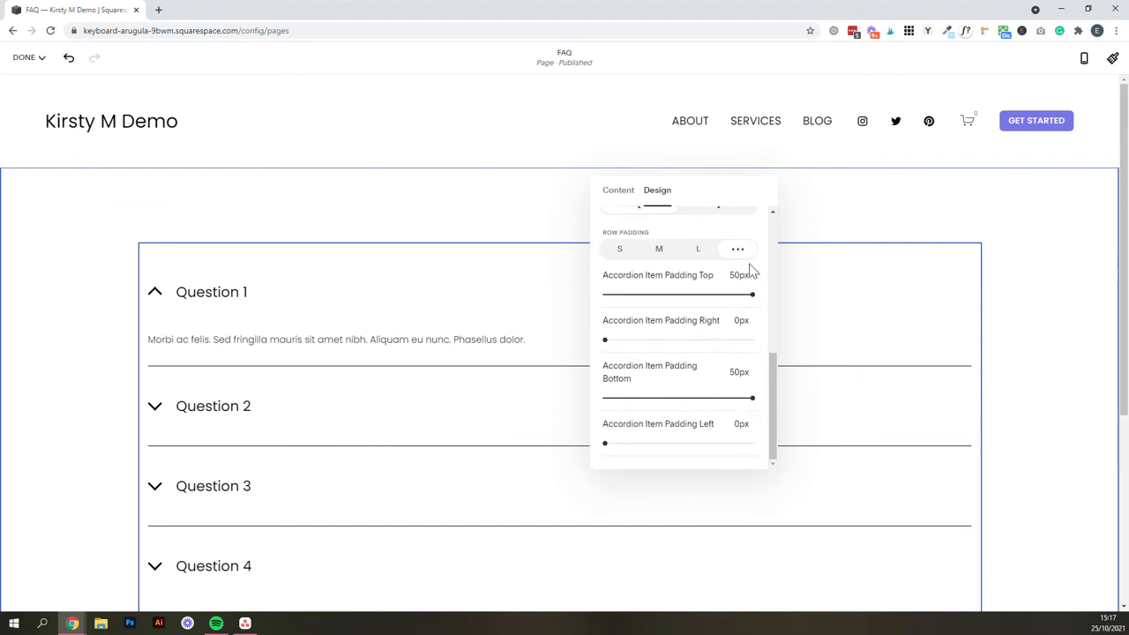
left_click(657, 252)
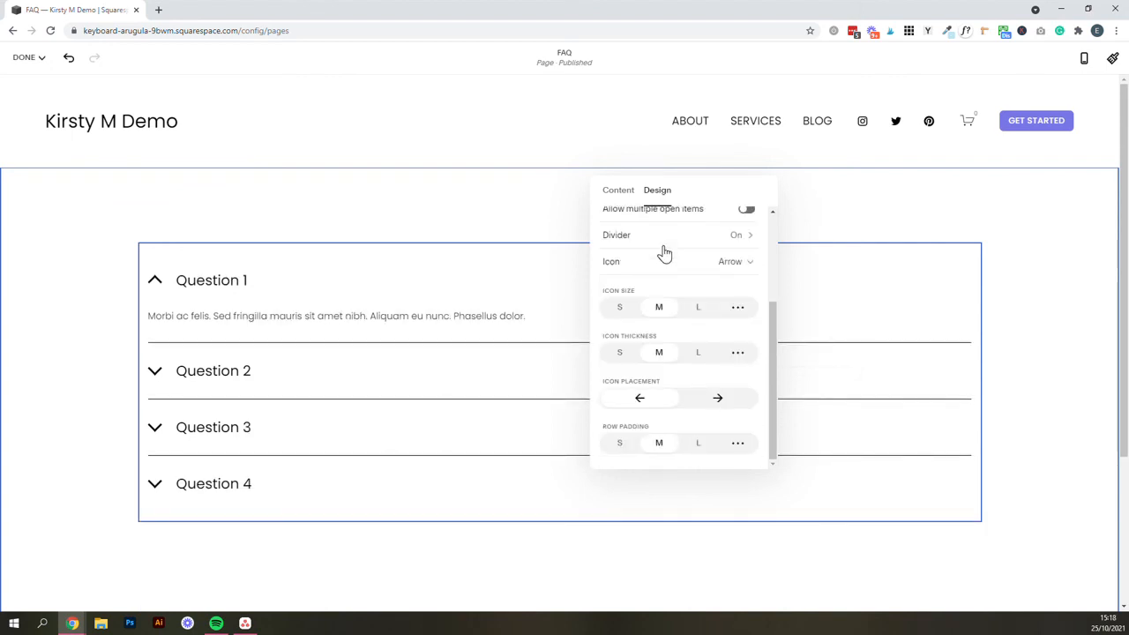
Step: Close the accordion settings and set the page section's content width to M
left_click(924, 219)
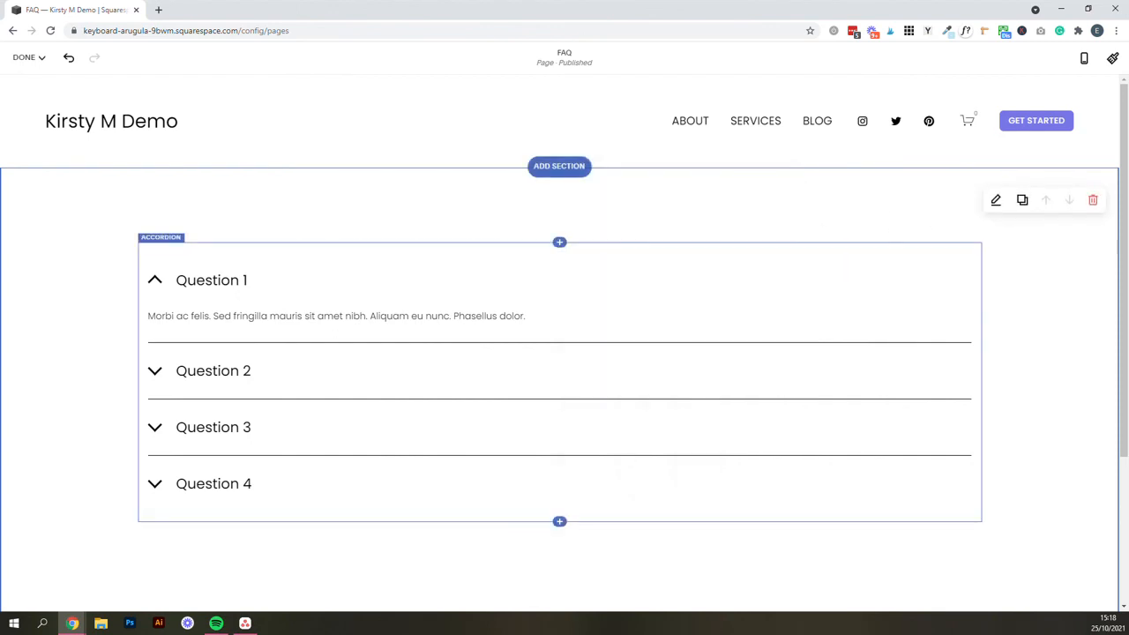
mouse_move(39, 68)
left_click(996, 199)
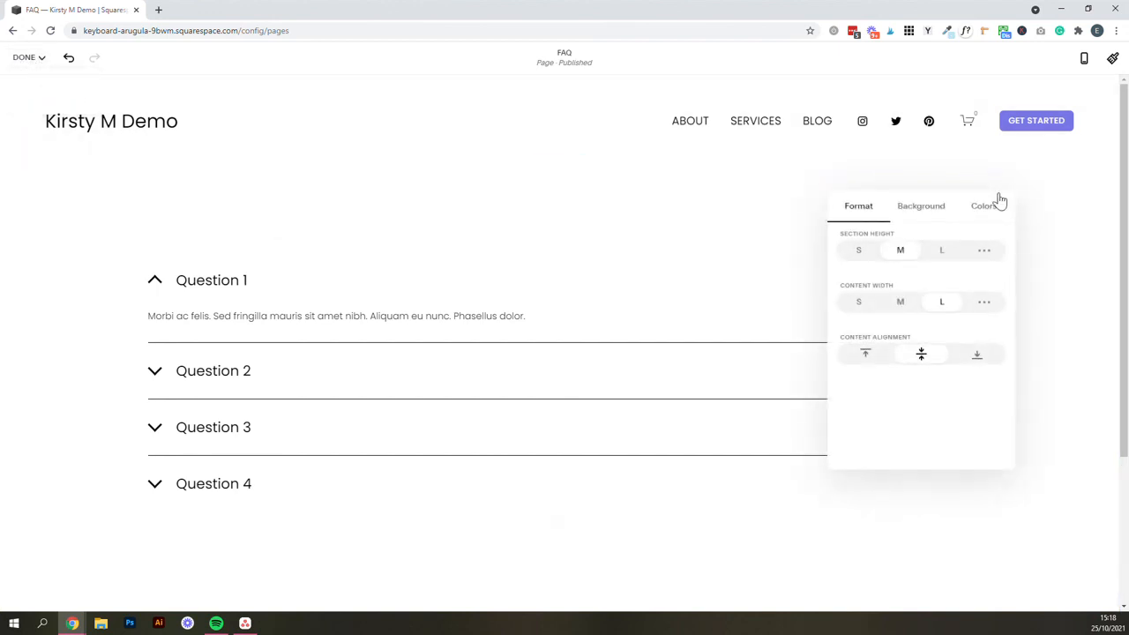
left_click(900, 303)
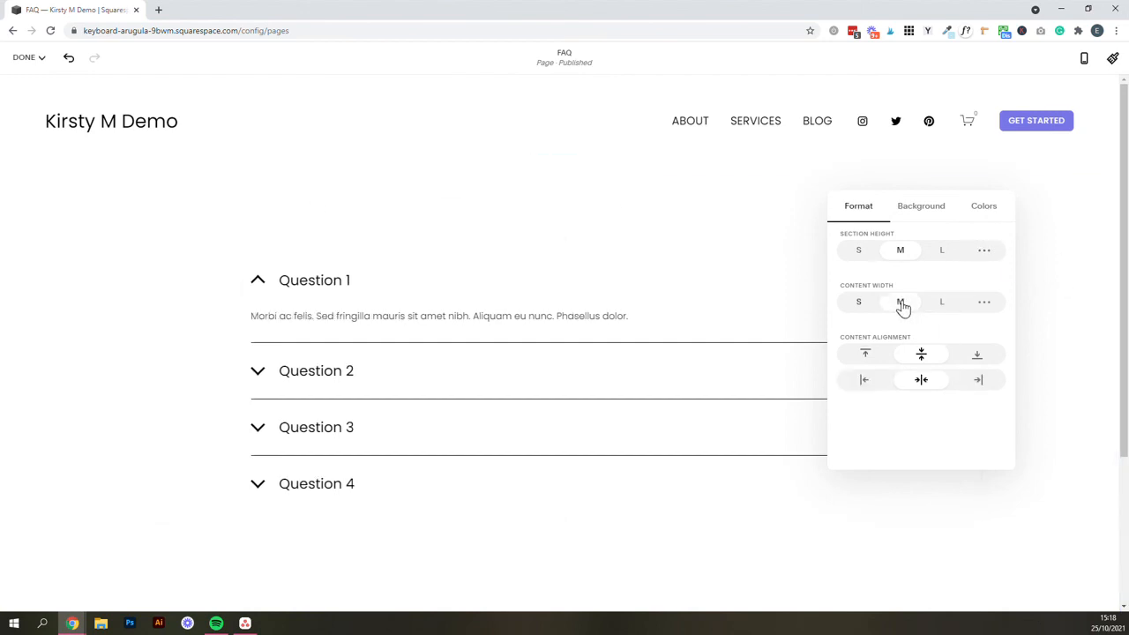
left_click(1066, 271)
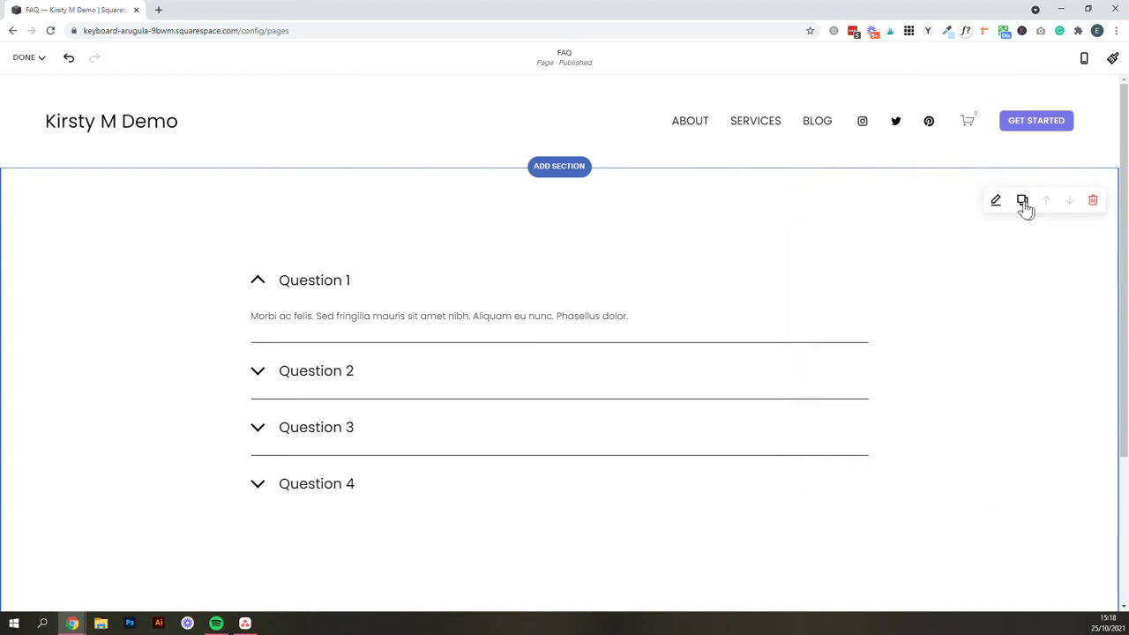
Step: Apply the Light 1 colour theme to the FAQ section
left_click(995, 201)
left_click(982, 208)
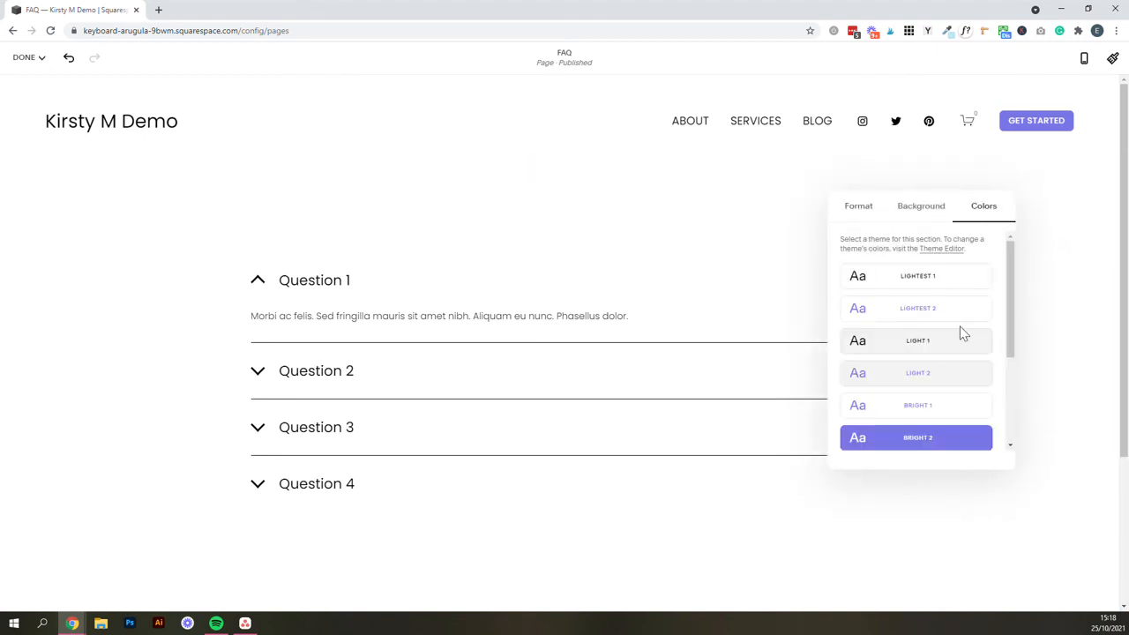
left_click(952, 351)
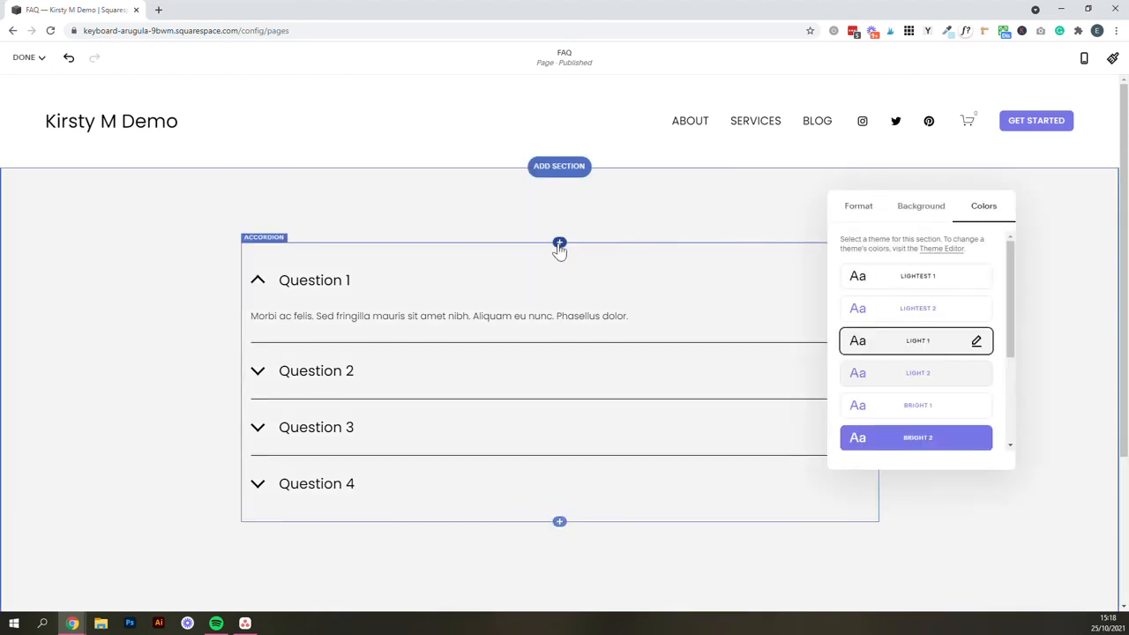
Step: Add a text block above the accordion containing "Frequently Asked Questions"
left_click(580, 250)
left_click(926, 183)
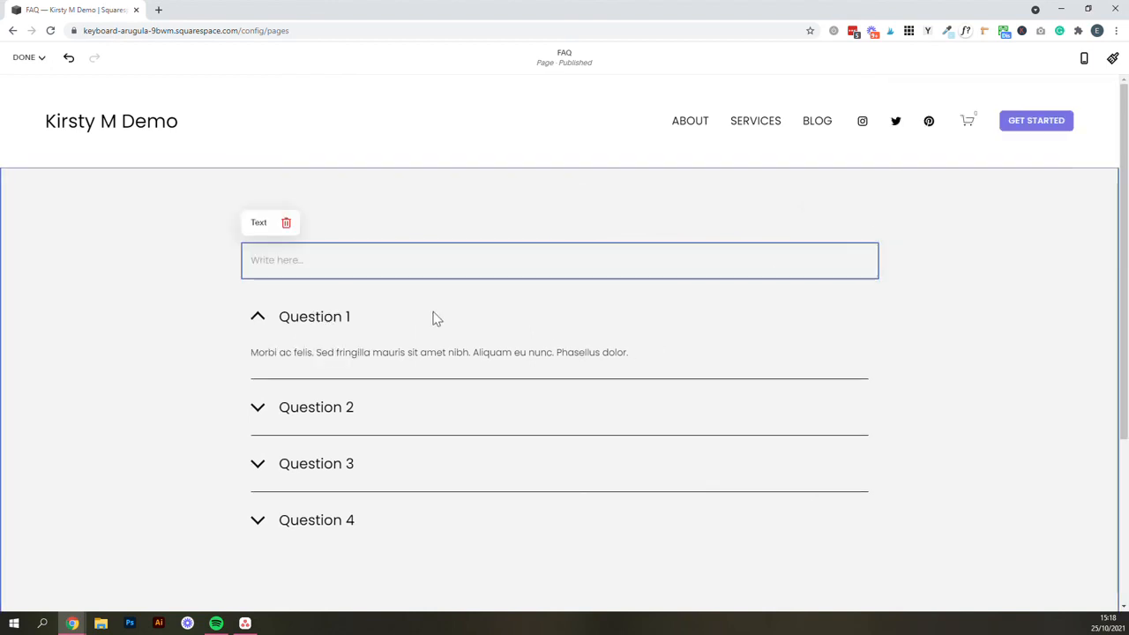
type("Fre")
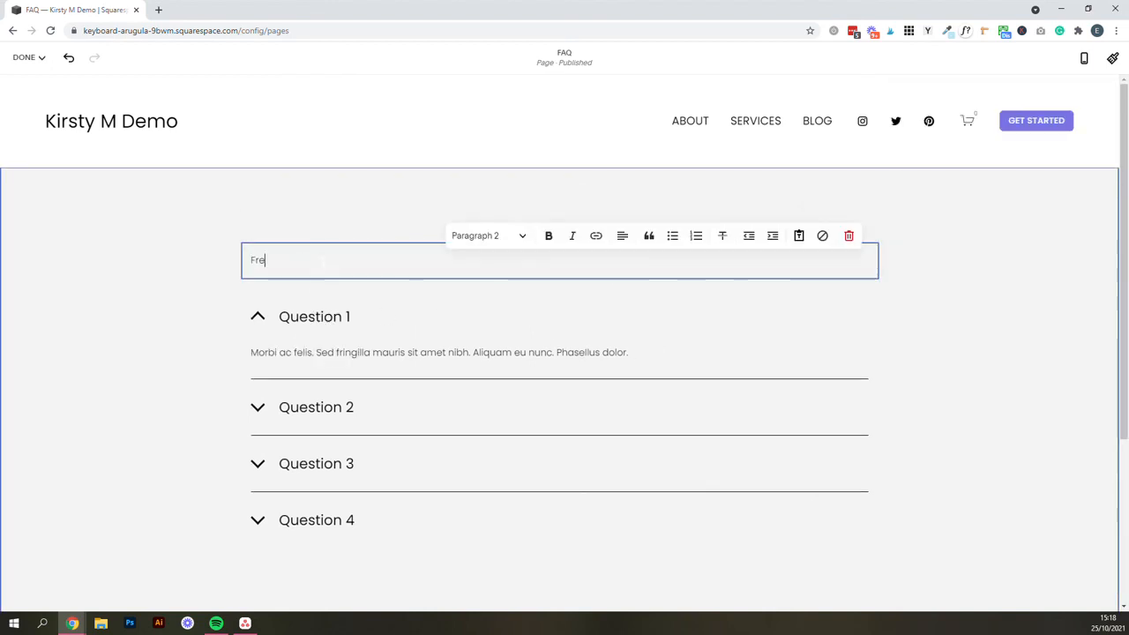
type("quently Asked Questions")
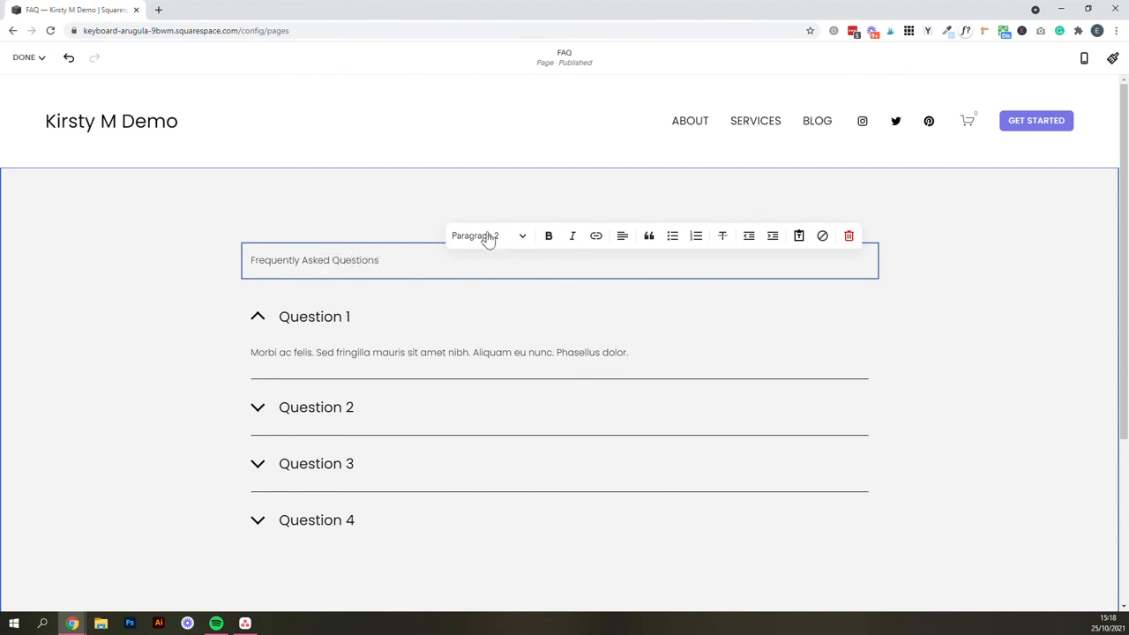
Step: Centre the "Frequently Asked Questions" text and format it as Heading 1
left_click(622, 236)
left_click(622, 266)
left_click(520, 237)
left_click(489, 266)
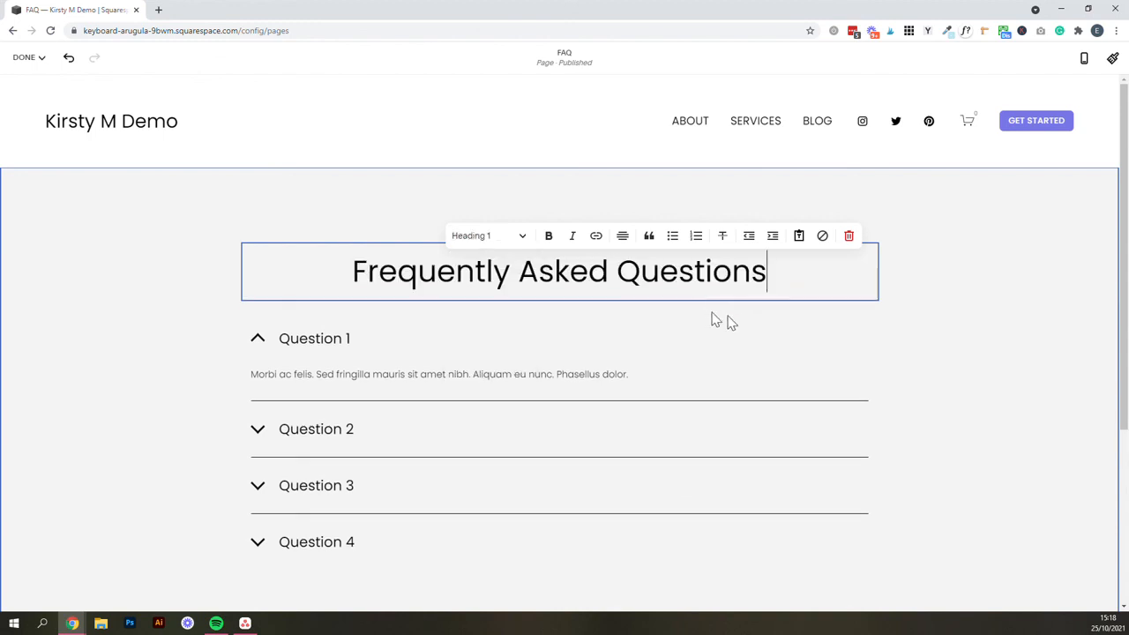
Step: Add a button block directly below the accordion and show its size and alignment options
scroll(776, 397, "down", 1)
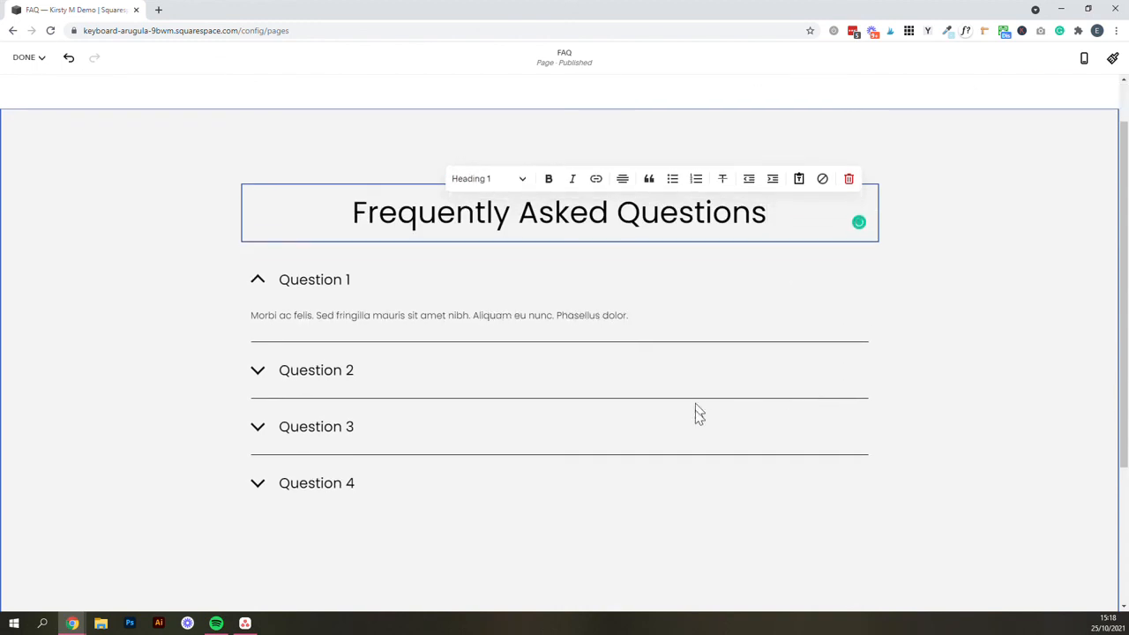
left_click(600, 517)
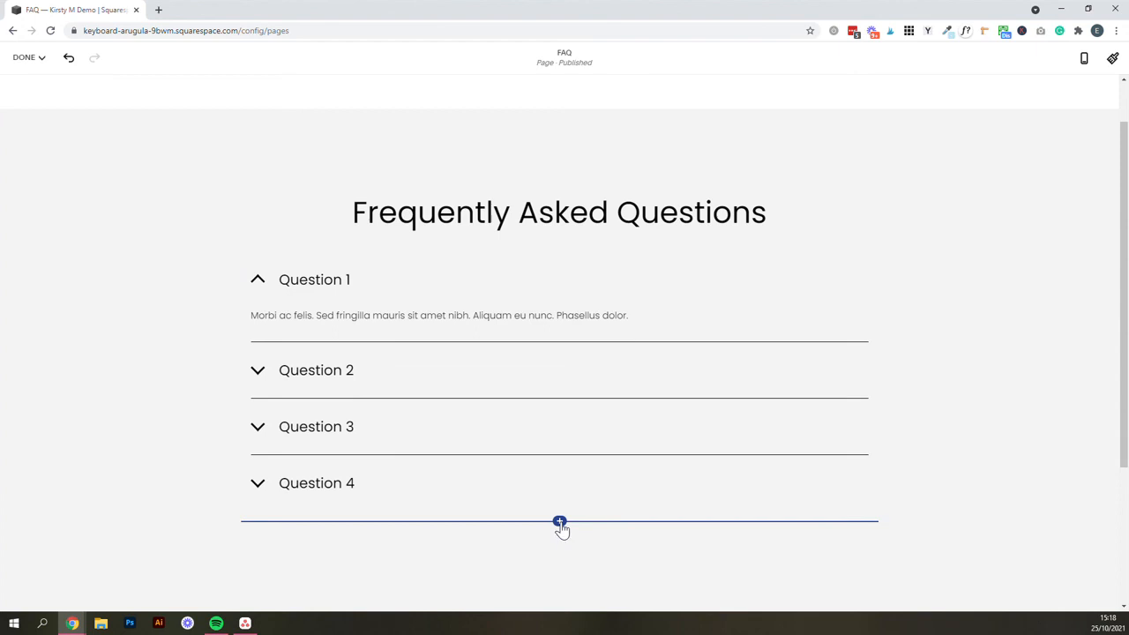
left_click(560, 522)
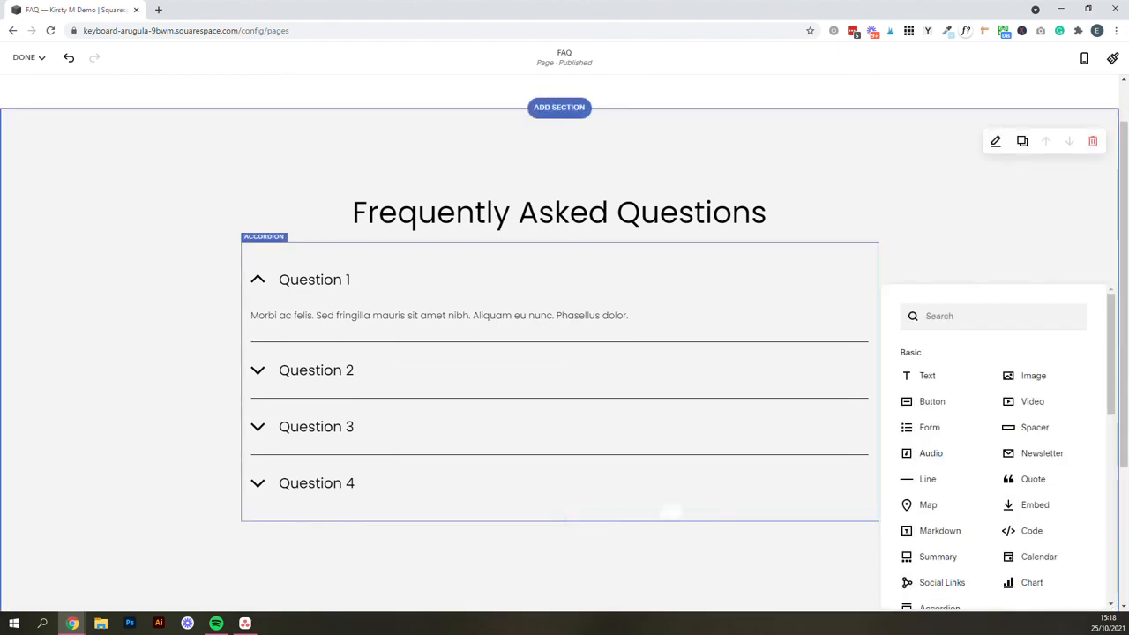
left_click(933, 402)
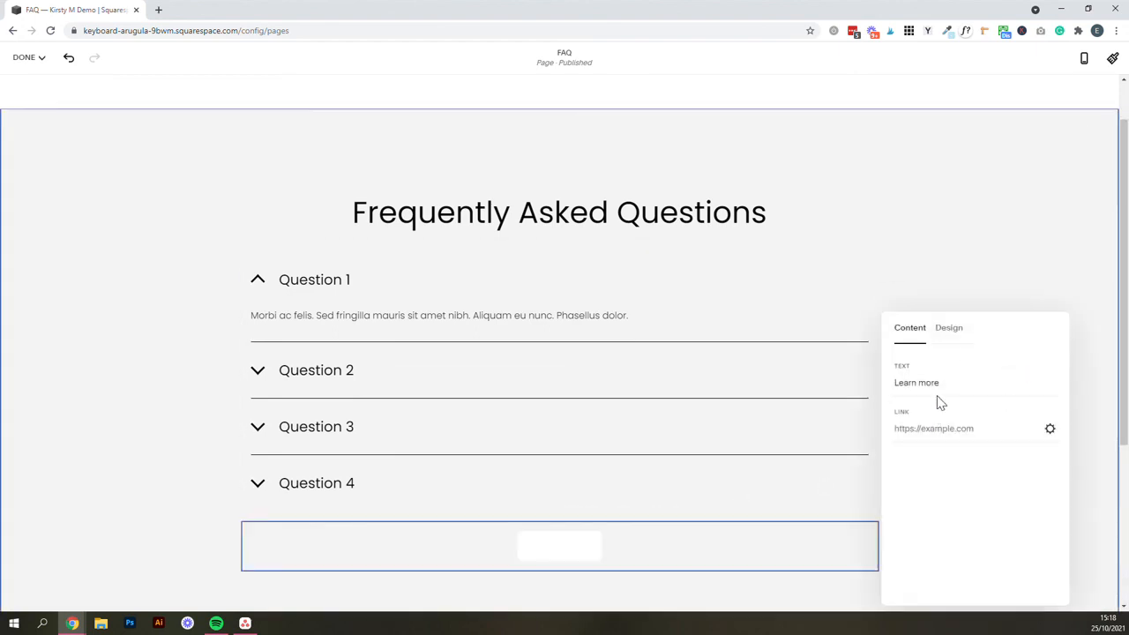
left_click(951, 329)
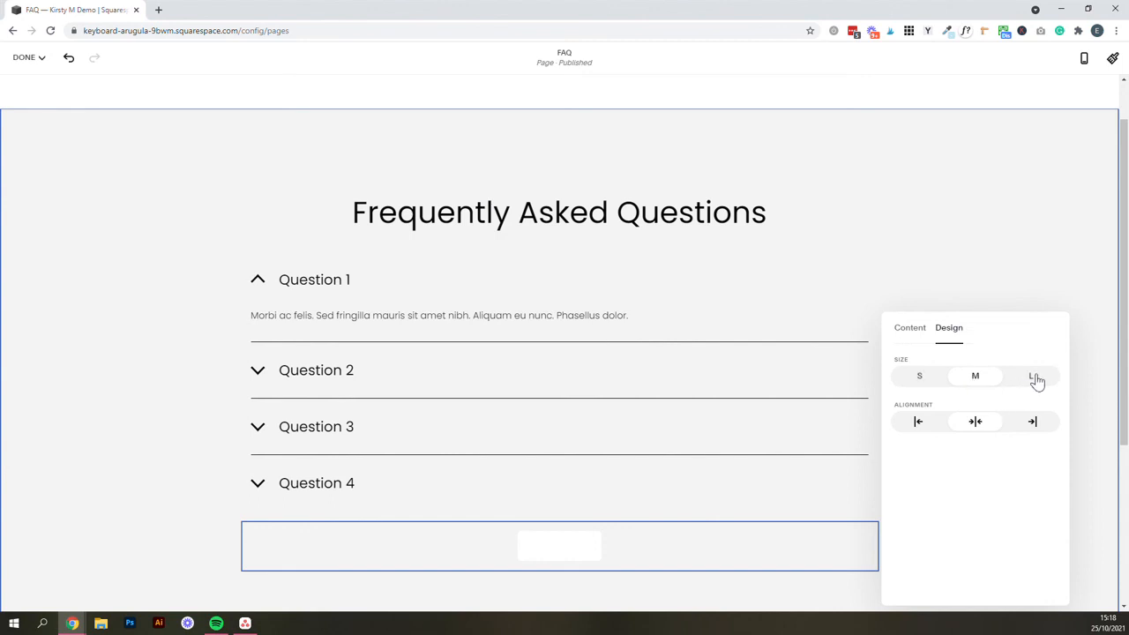
Step: Set the new button's text to "Get in touch" and link it to the /contact page
left_click(914, 327)
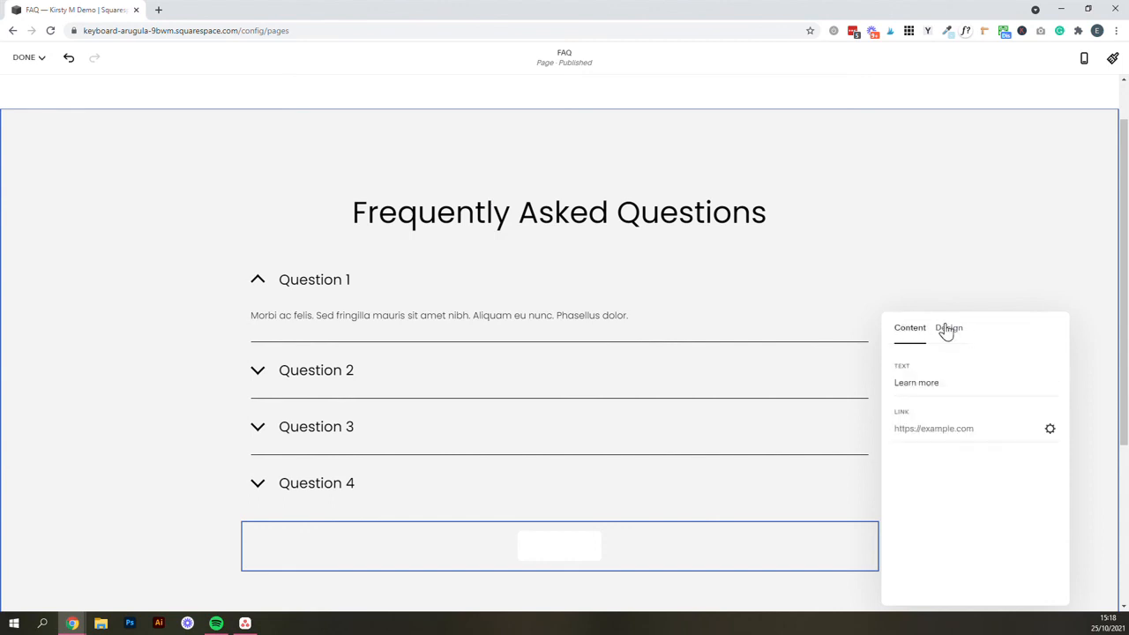
triple_click(918, 383)
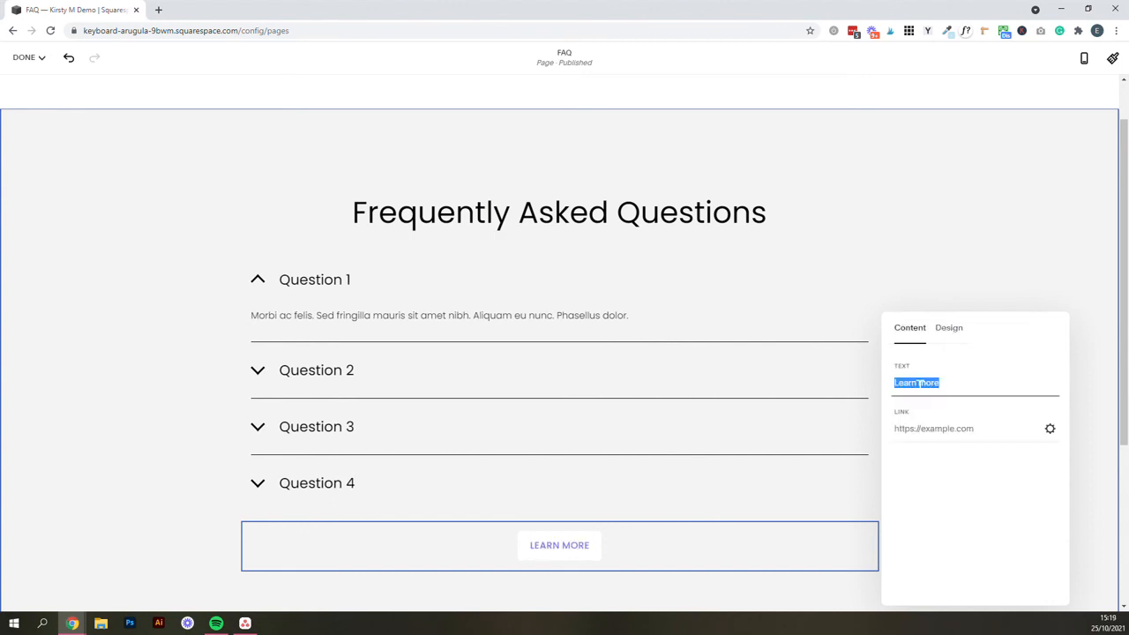
type("Get in")
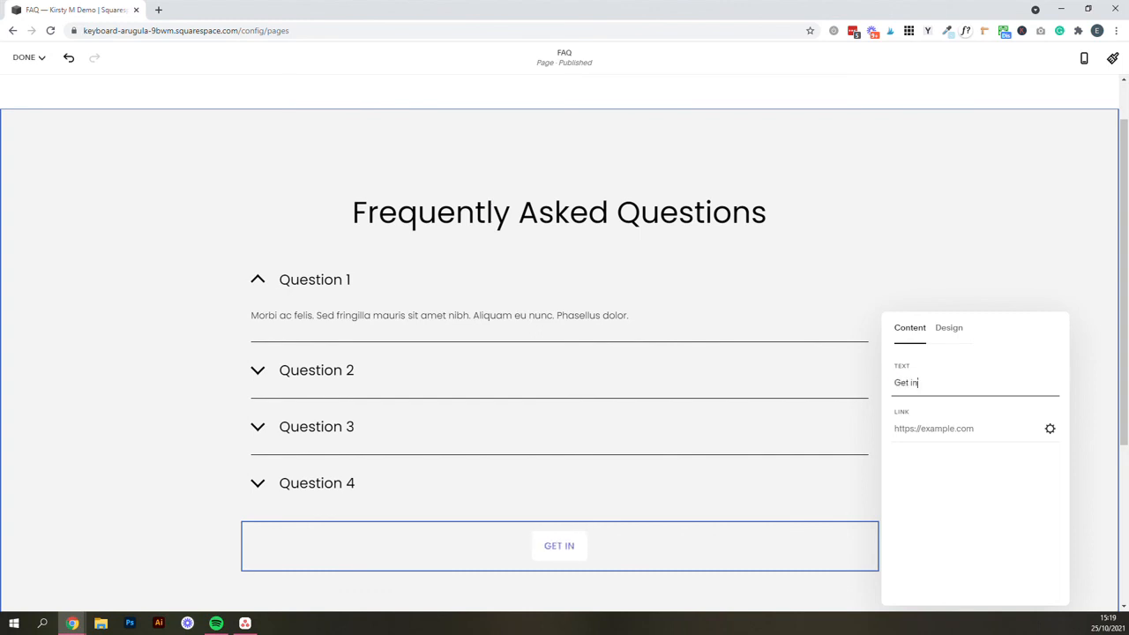
type(" touch/cont")
left_click(947, 488)
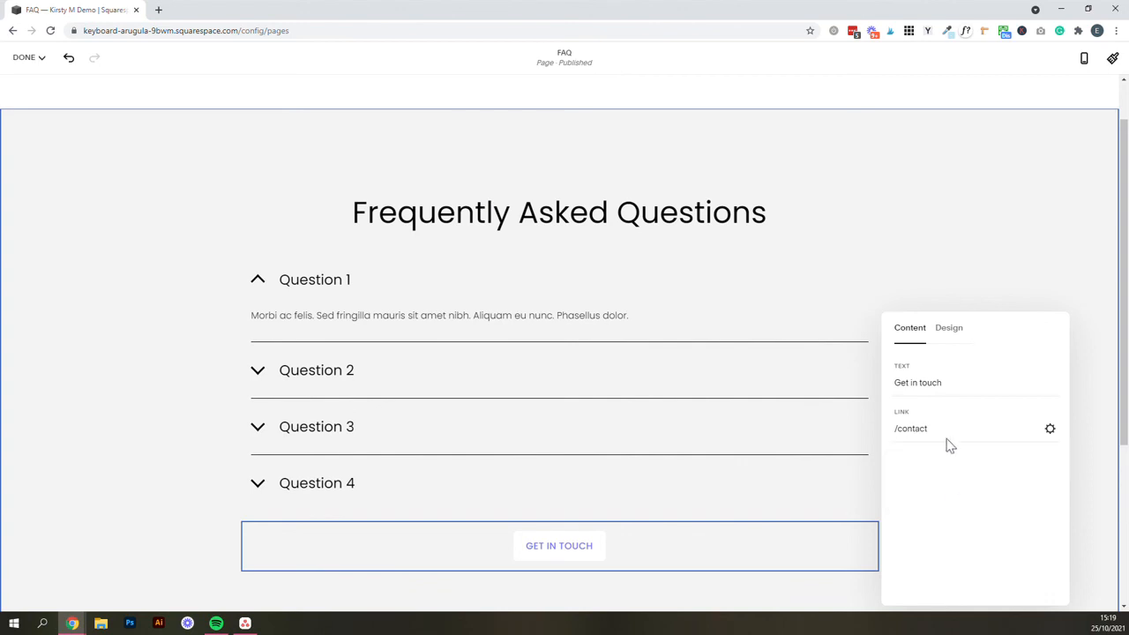
Step: Close the button settings and save the FAQ page
left_click(974, 237)
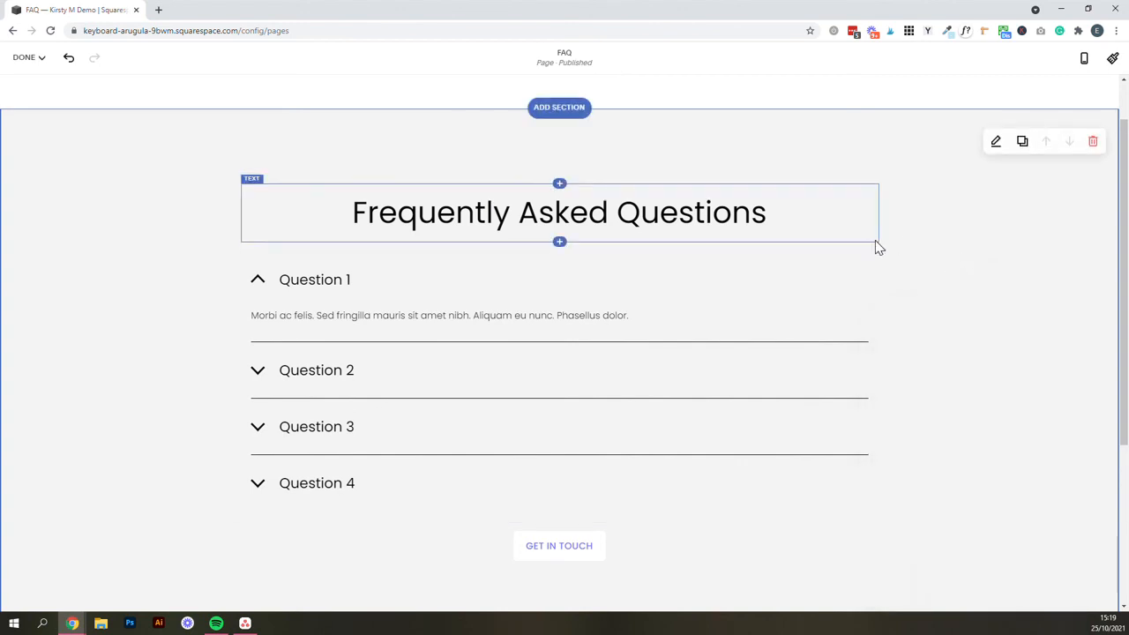
left_click(24, 58)
left_click(30, 81)
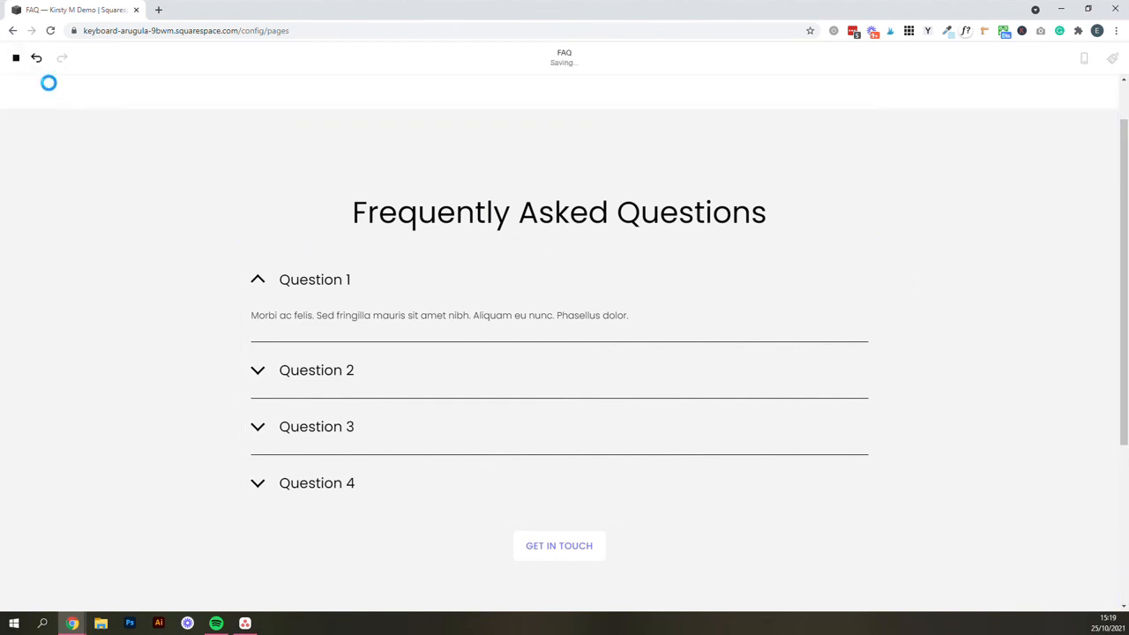